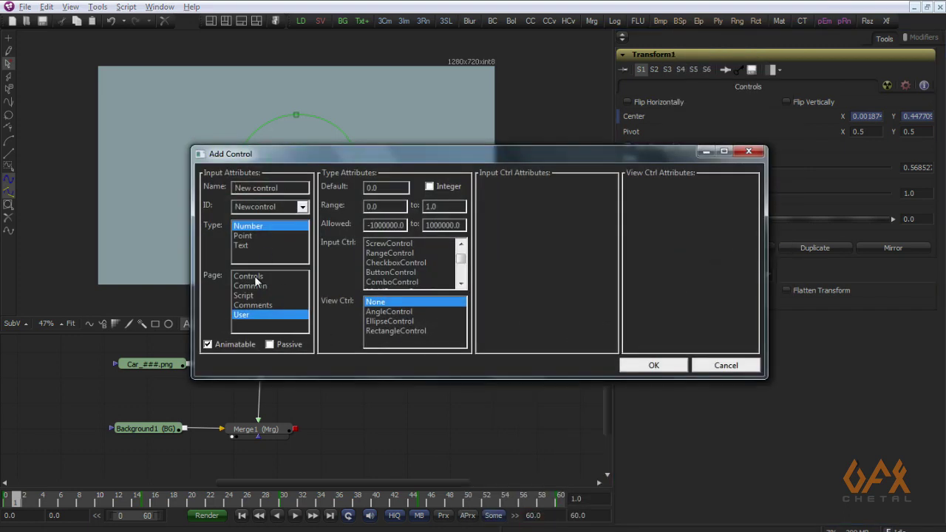
- Add a number control named dy to Transform1's Controls page
left_click(253, 275)
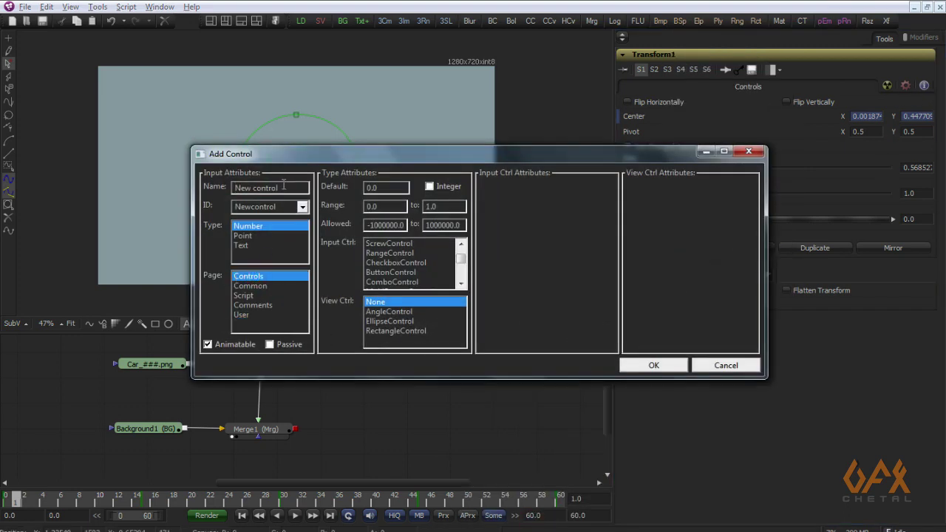
left_click_drag(284, 188, 185, 195)
type("dy")
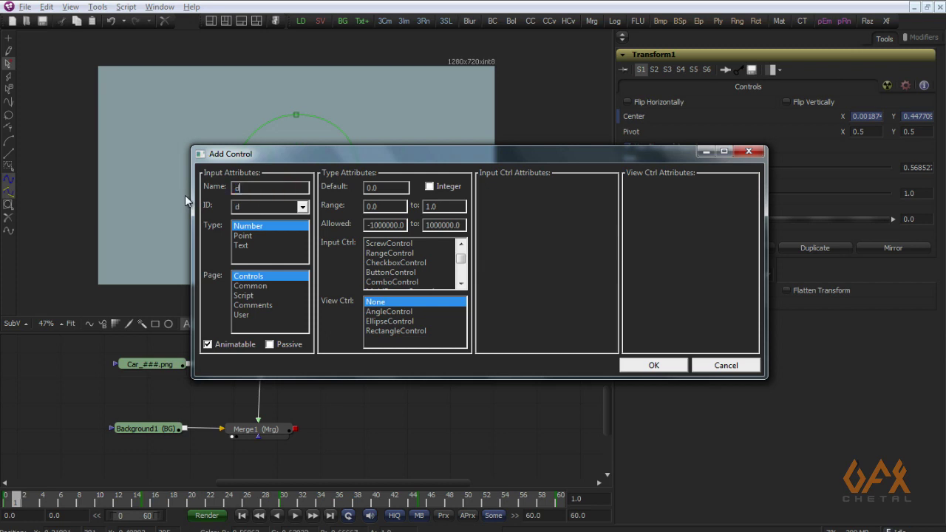
left_click(664, 365)
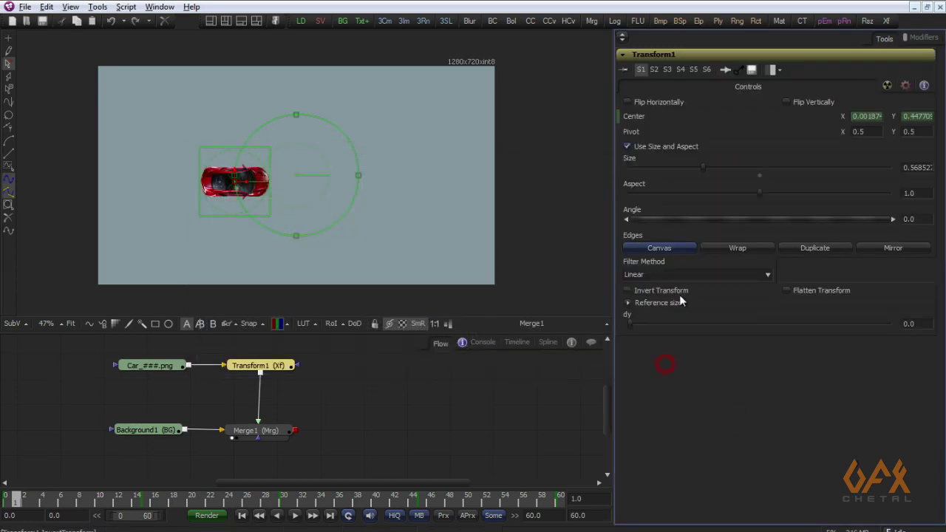
- Add a second Controls-page number control named dx through Script > UserControls
right_click(632, 53)
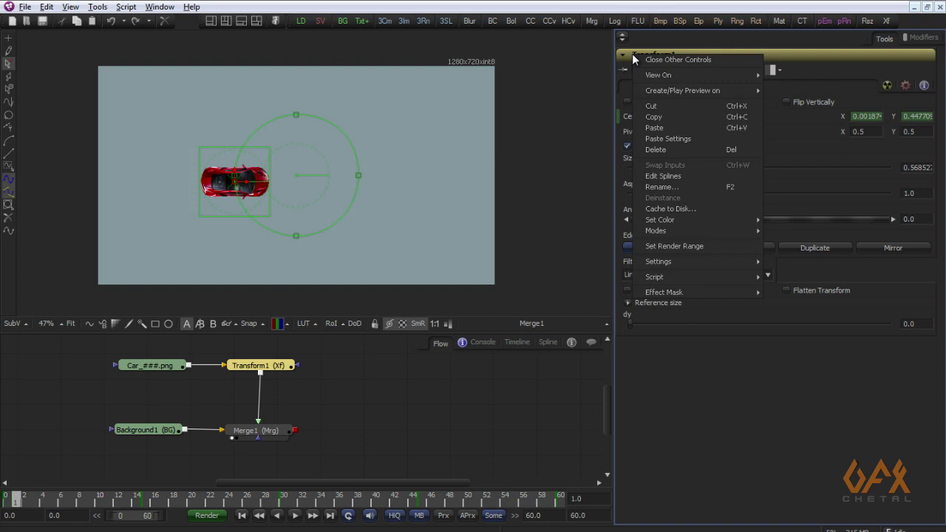
mouse_move(673, 275)
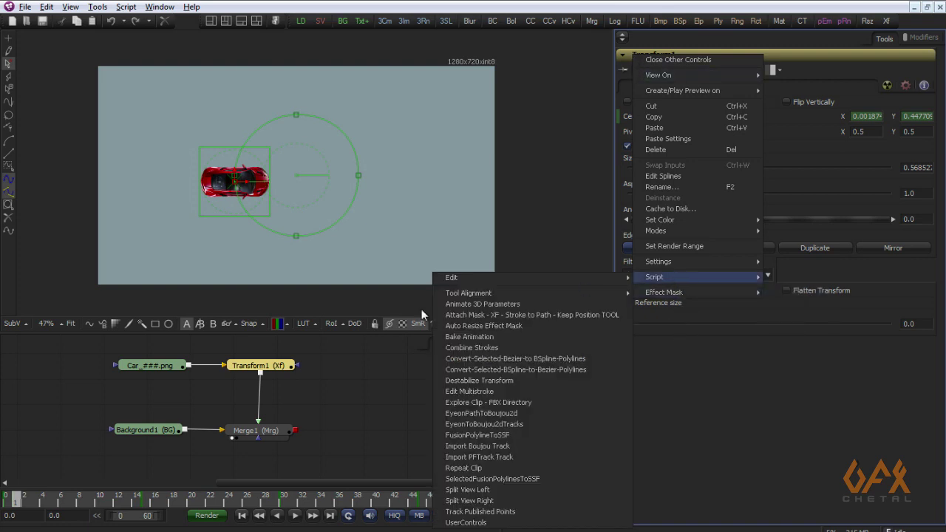
left_click(466, 522)
left_click(248, 277)
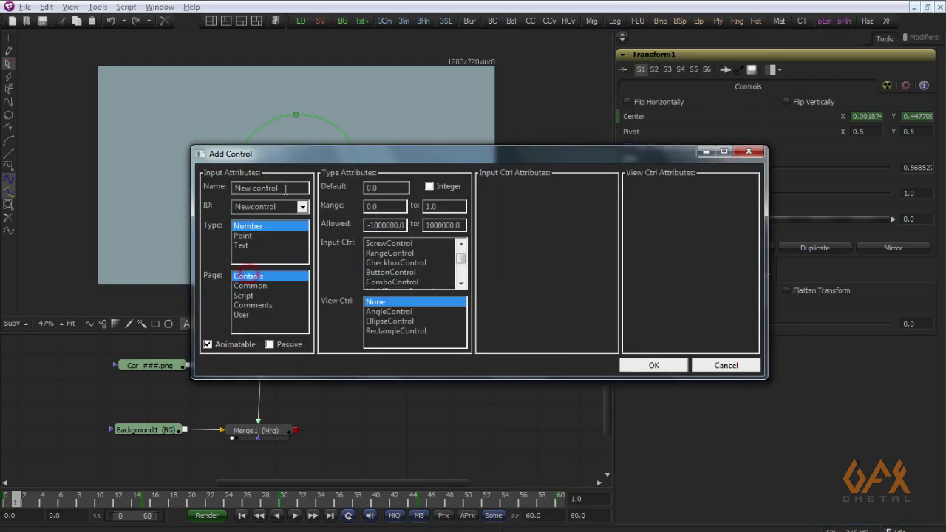
left_click_drag(296, 188, 189, 191)
type("dx")
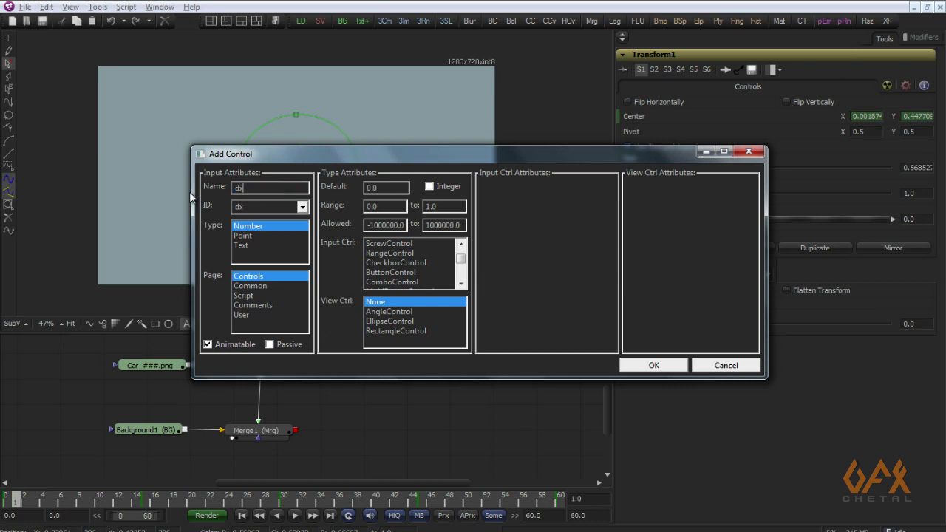
left_click(652, 365)
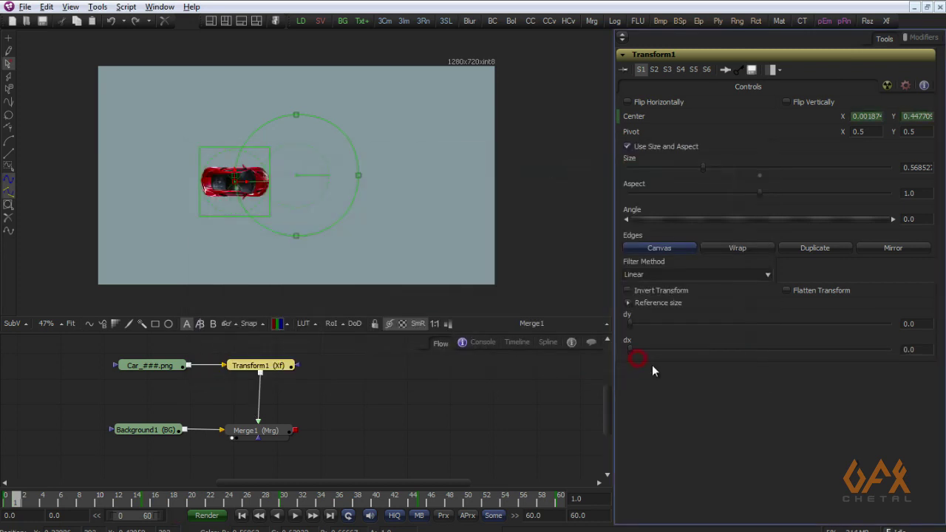
- Add a third number control named m on the Controls page
right_click(636, 54)
mouse_move(680, 279)
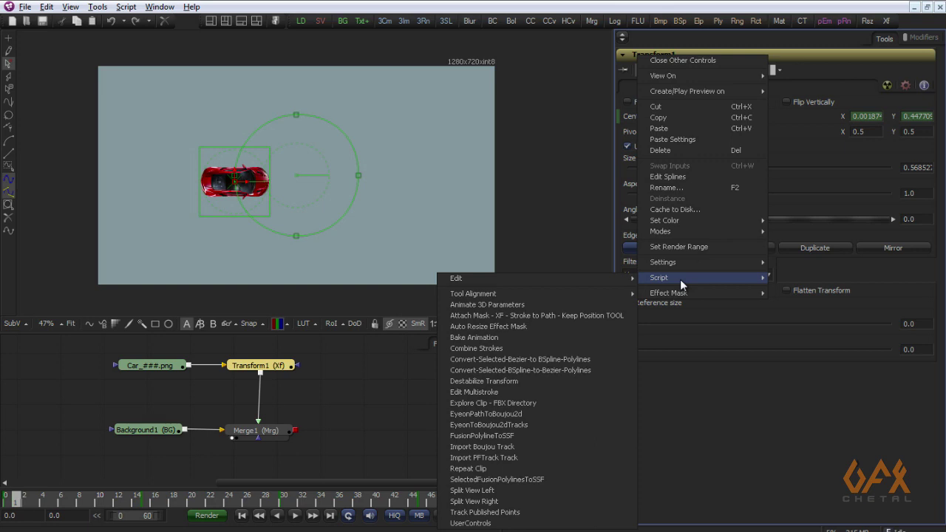
left_click(469, 523)
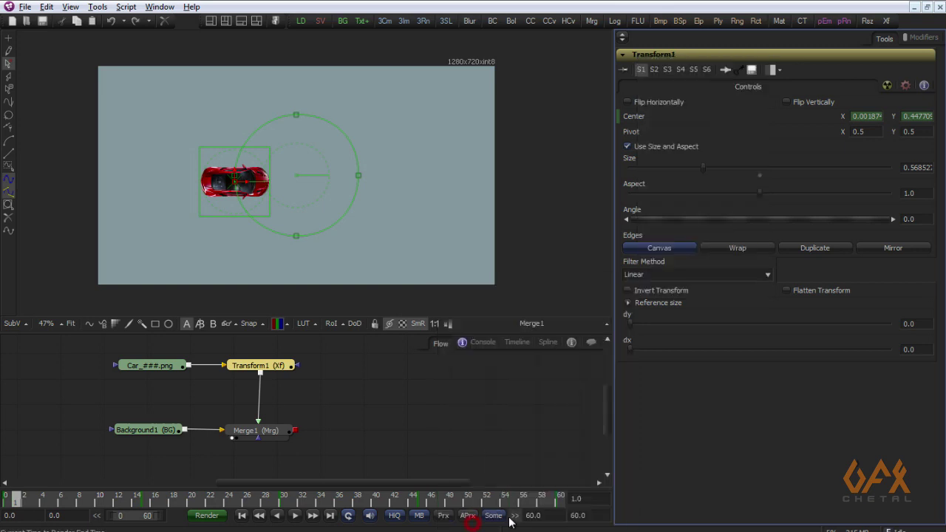
triple_click(289, 190)
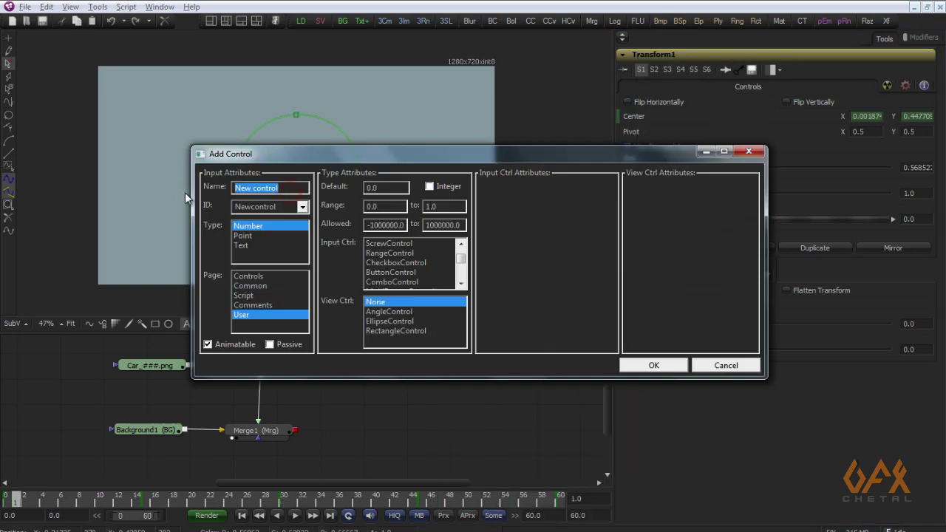
type("m")
left_click(248, 275)
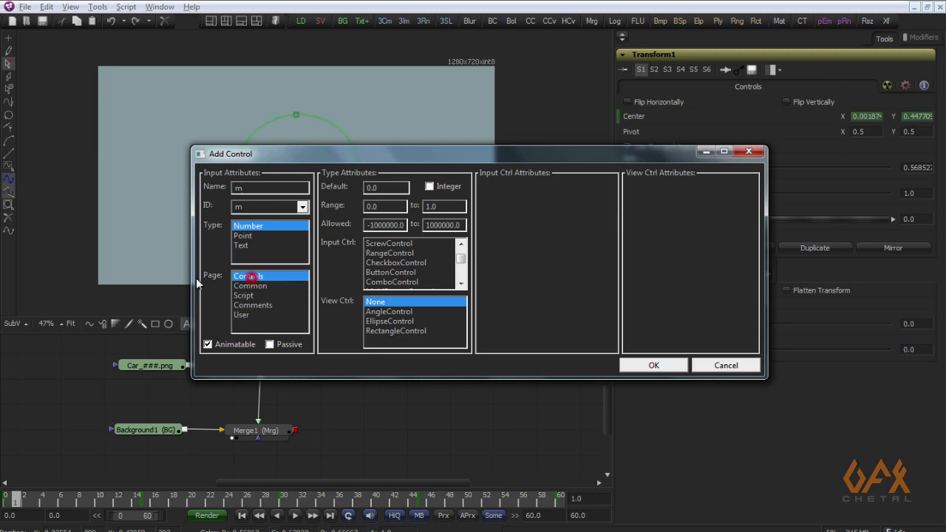
left_click(654, 365)
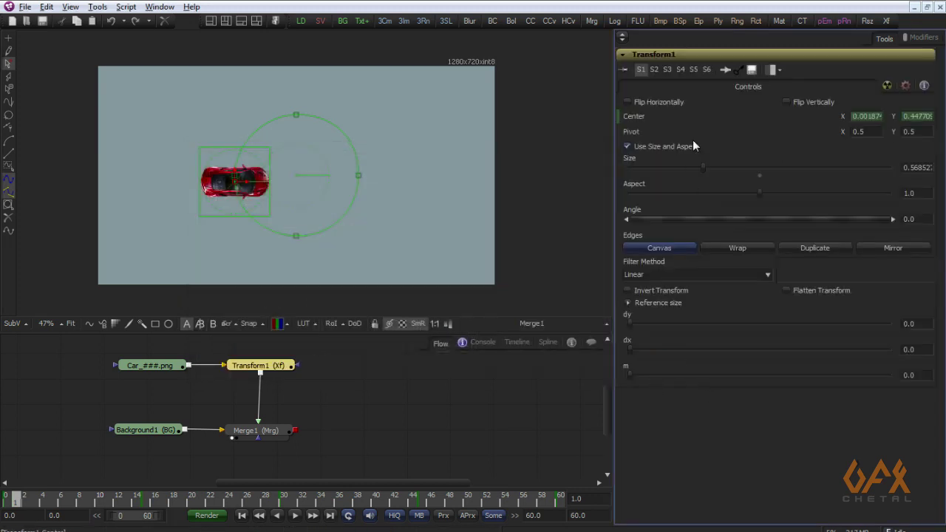
- Add a fourth number control named angle_tan on the Controls page
right_click(656, 55)
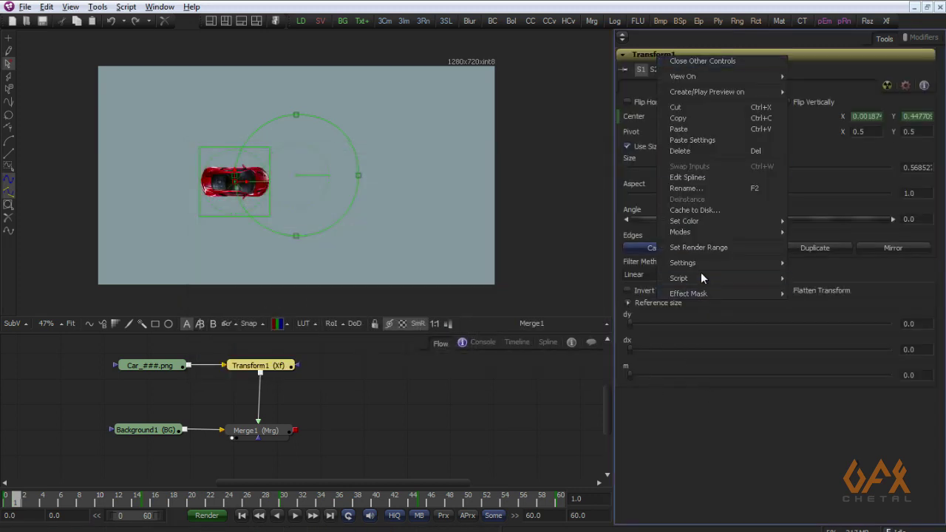
mouse_move(701, 277)
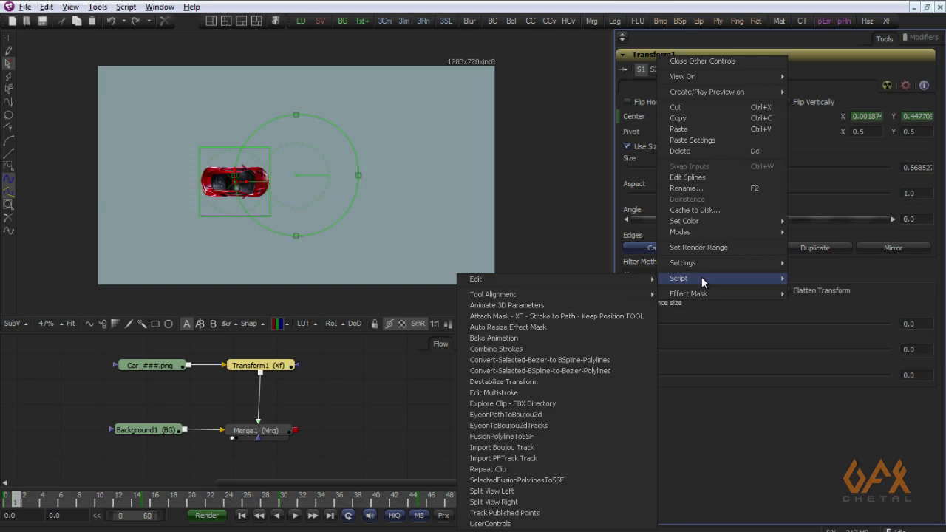
left_click(490, 523)
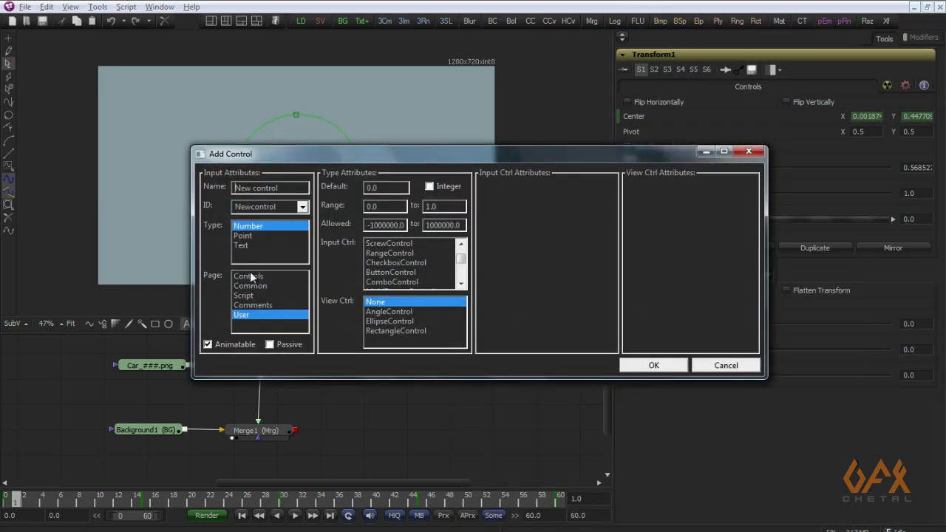
left_click(249, 275)
left_click_drag(286, 189, 169, 190)
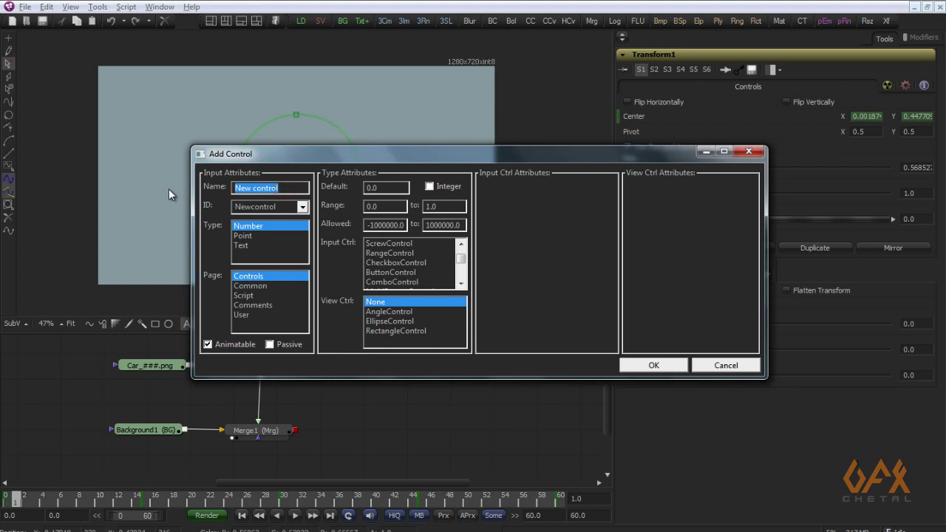
type("angle_tan")
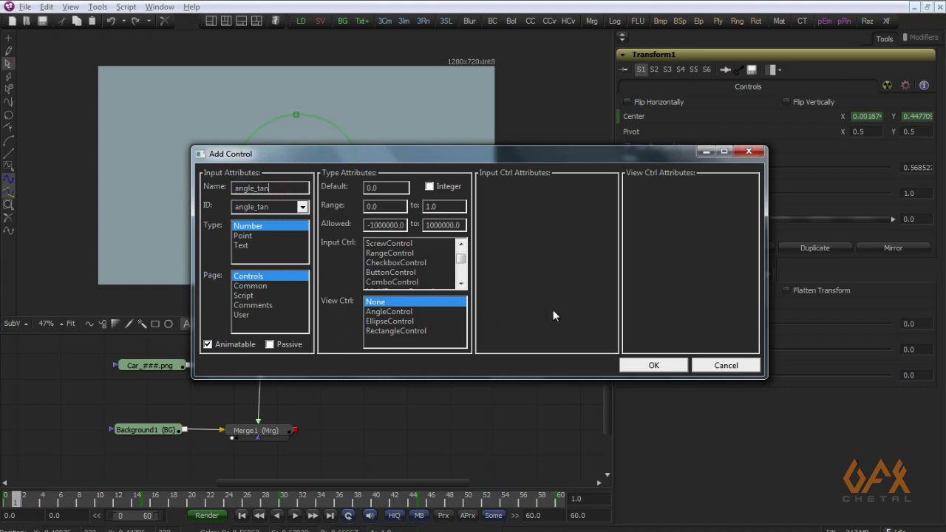
left_click(653, 367)
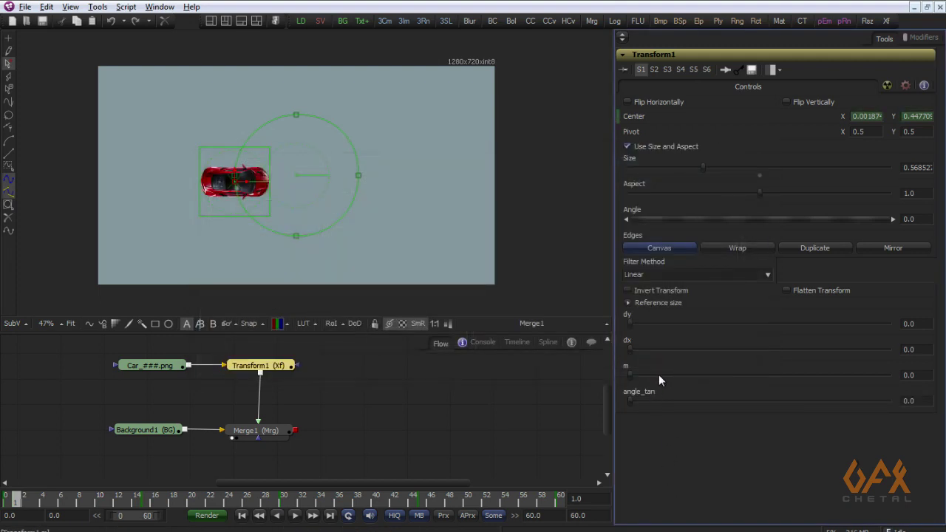
- Attach an expression to dy, clear its 0.0 and begin typing self : GetValue("
right_click(640, 314)
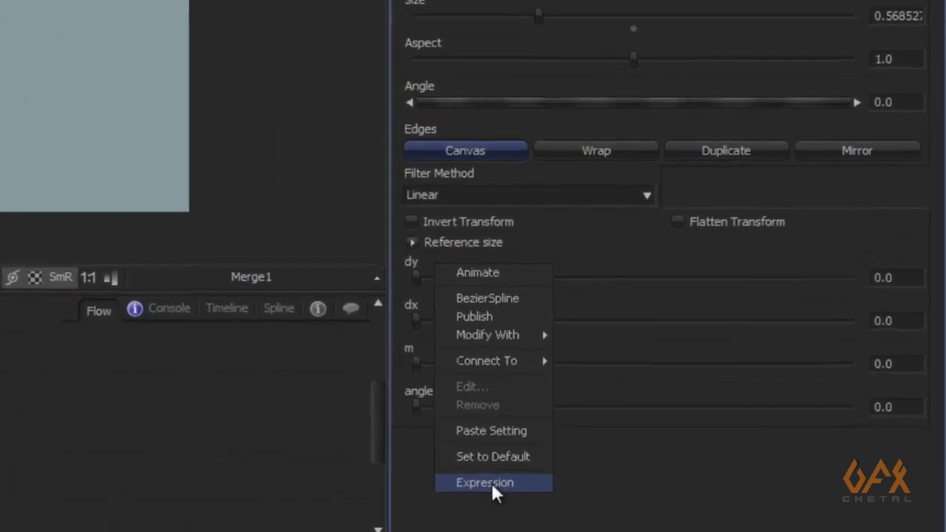
left_click(679, 451)
left_click_drag(475, 308, 440, 310)
key("BackSpace")
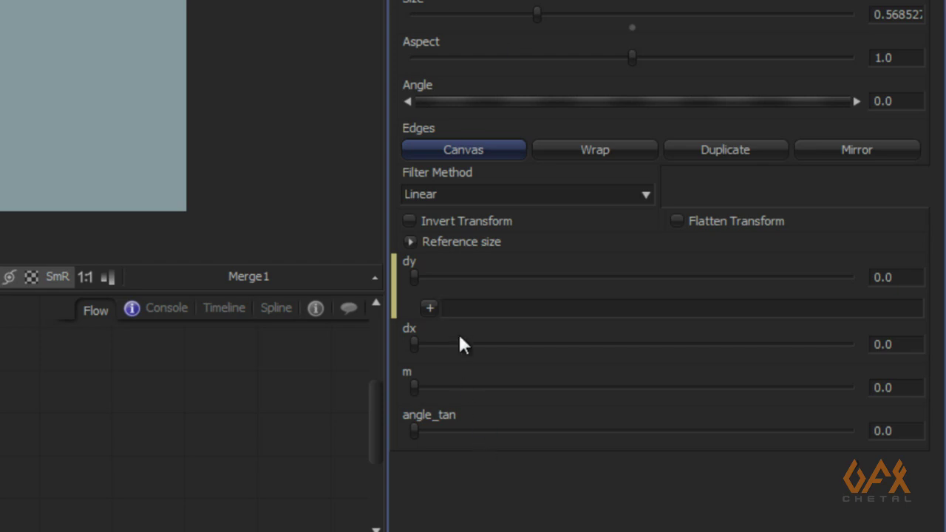
left_click(456, 309)
type("self :")
left_click(489, 310)
key("BackSpace")
key("BackSpace")
type(": GetValue ")
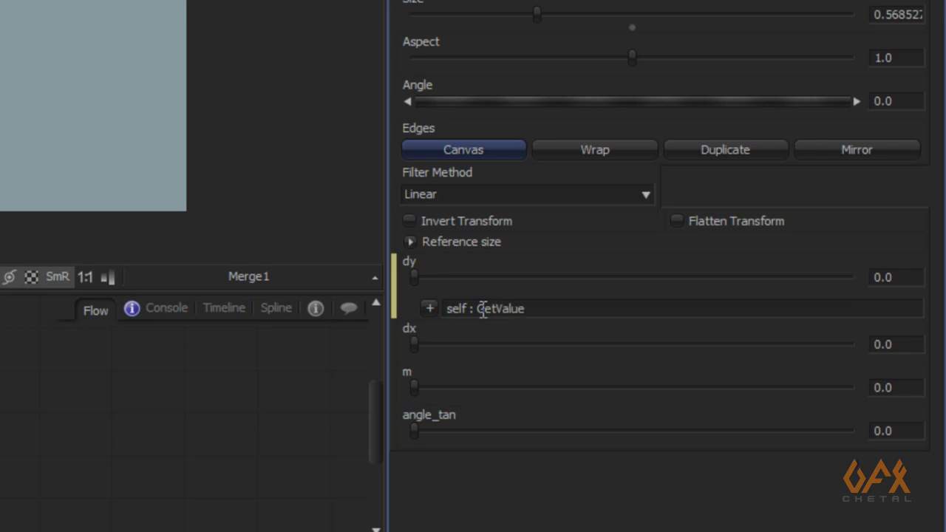
type("(\"")
- Complete the first term with "Center", time + 0.5 and start a second GetValue("Center", term
left_click_drag(430, 305, 438, 36)
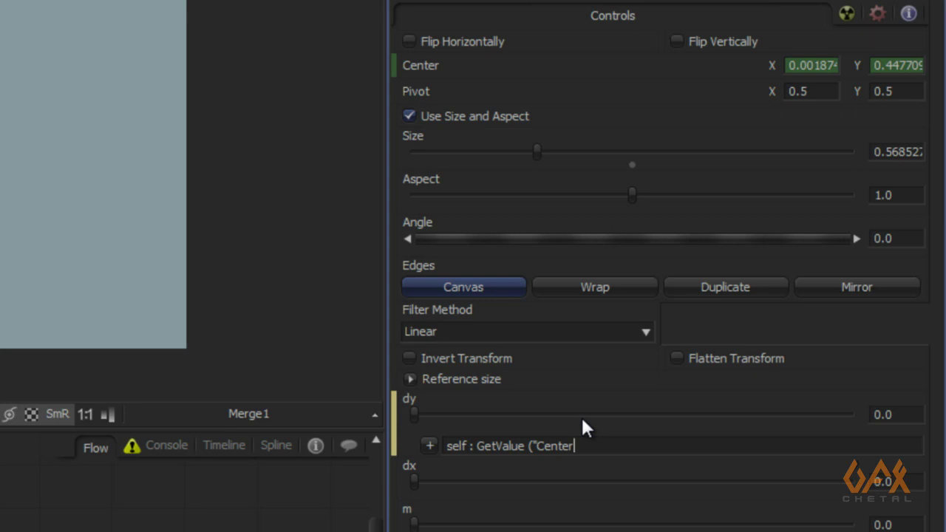
type(", time + 0.5)")
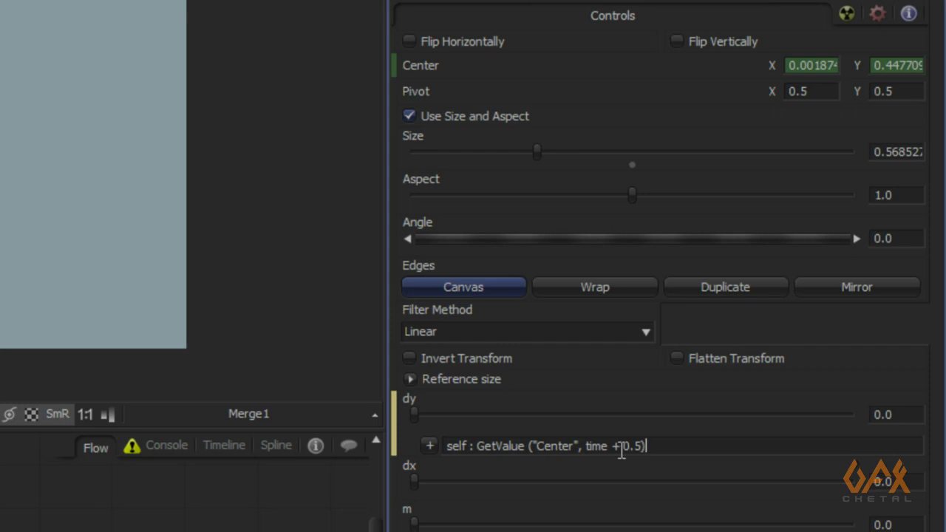
left_click(658, 448)
type("-")
type(" sel")
type("f :")
type(" GetVal")
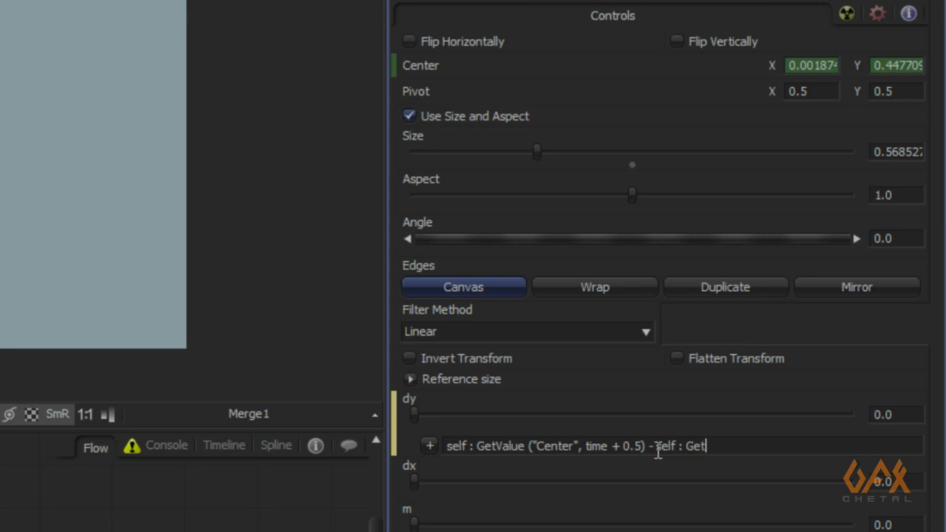
type("ue(\"Center")
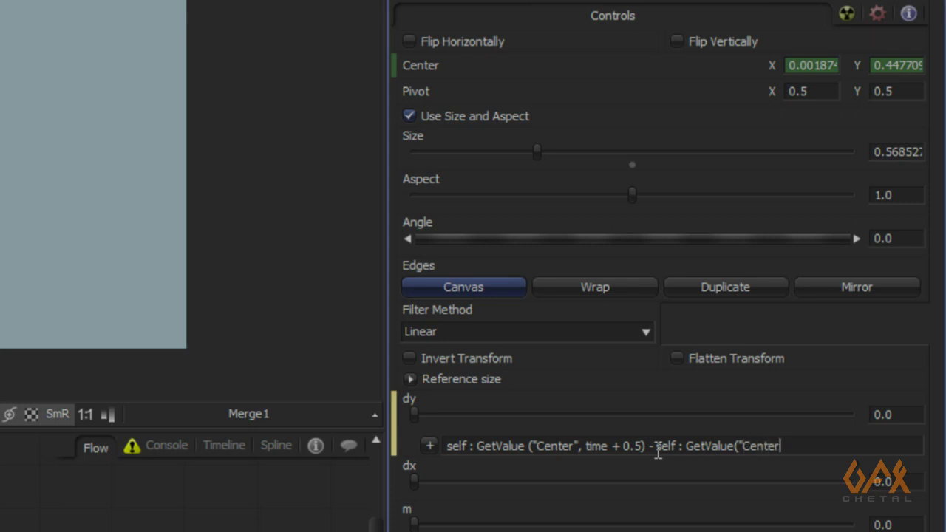
type("\",")
- Add .Y - between the terms and finish with time-0.5).Y, making dy -0.05212
left_click(648, 446)
type("-")
left_click(656, 445)
key("BackSpace")
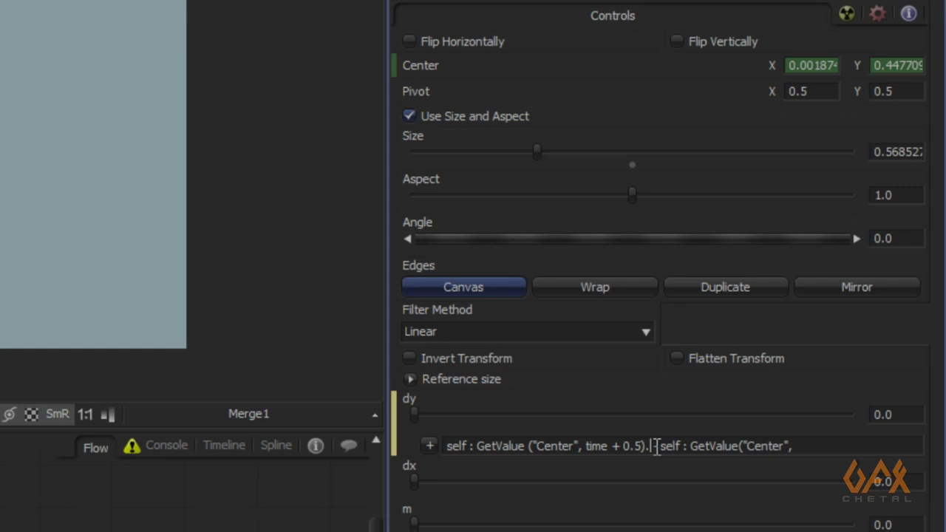
type("Y -")
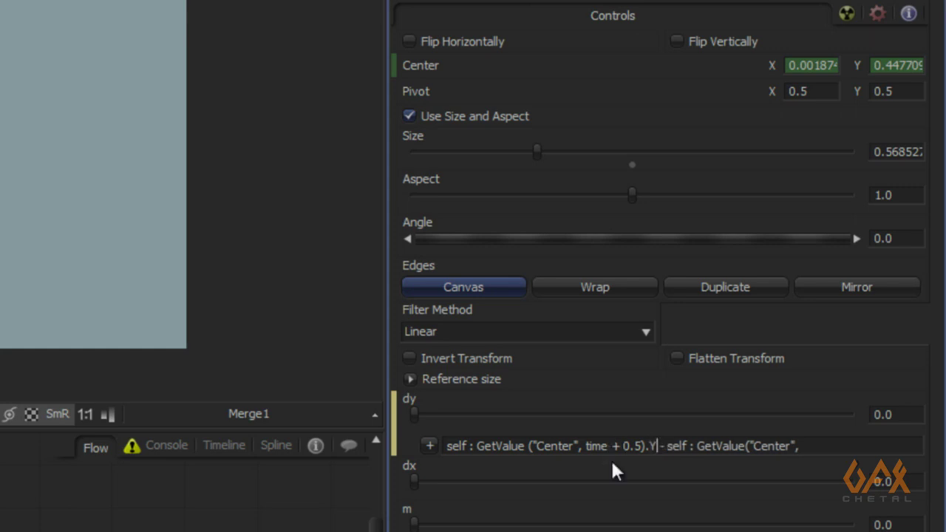
left_click(649, 446)
left_click(809, 449)
type("time")
type("-0.")
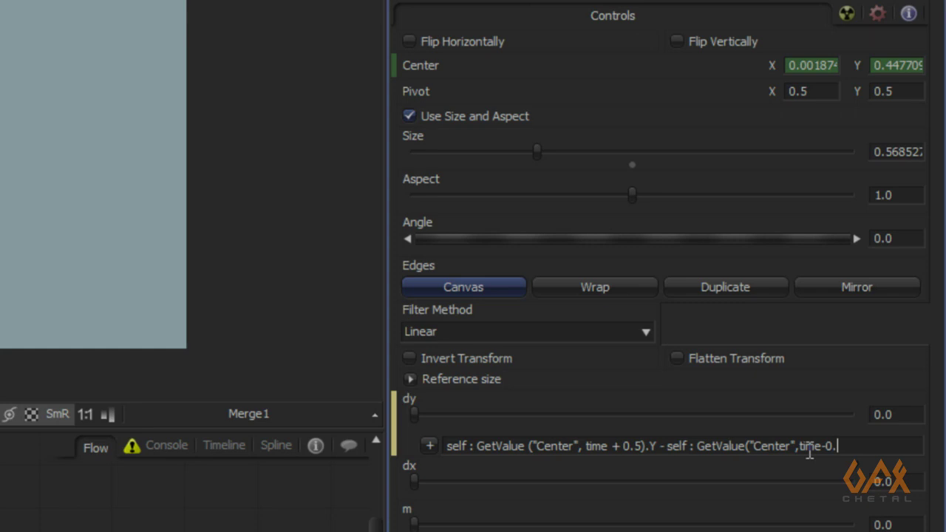
type("5).Y")
key("Return")
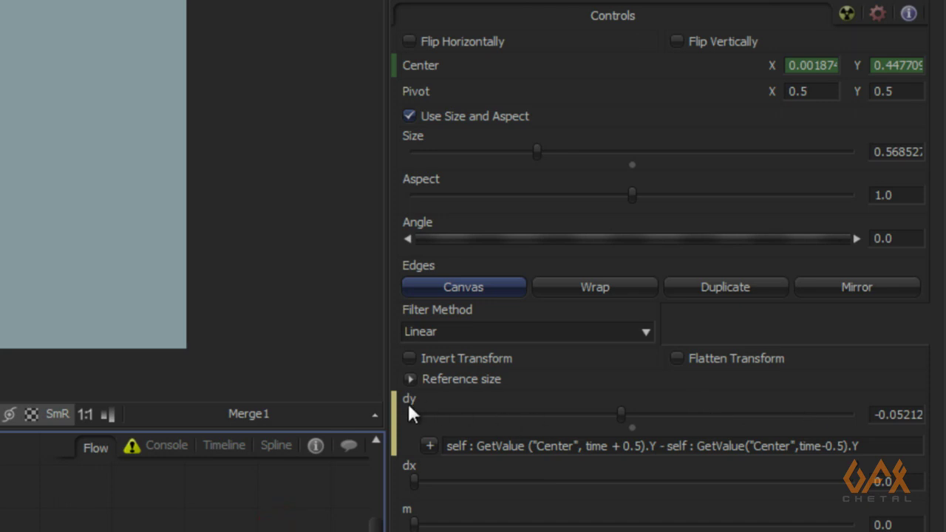
- Copy the dy expression and paste it into a new expression on dx
triple_click(867, 446)
key("ctrl+c")
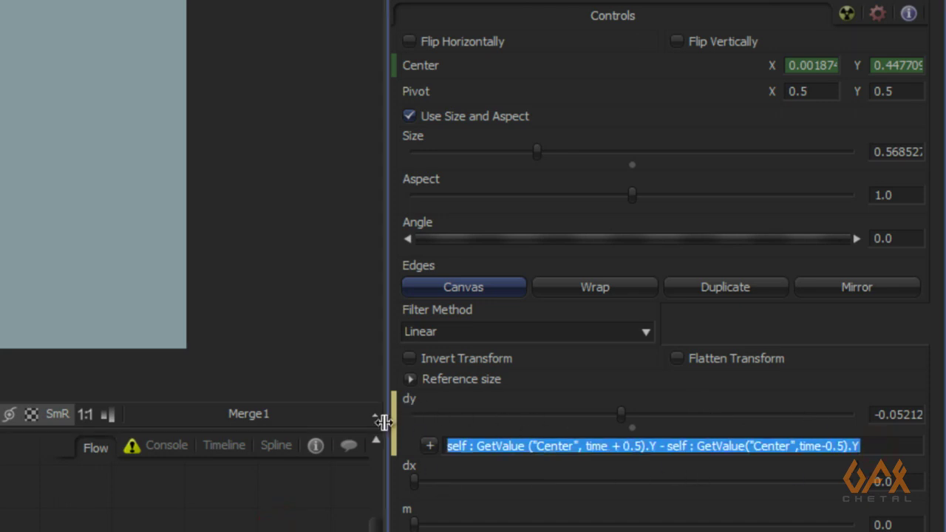
right_click(425, 470)
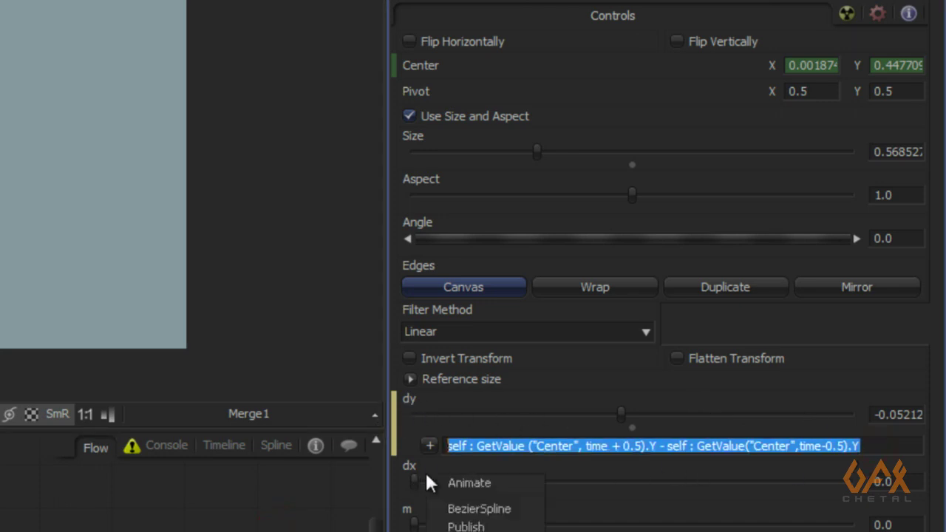
left_click(477, 526)
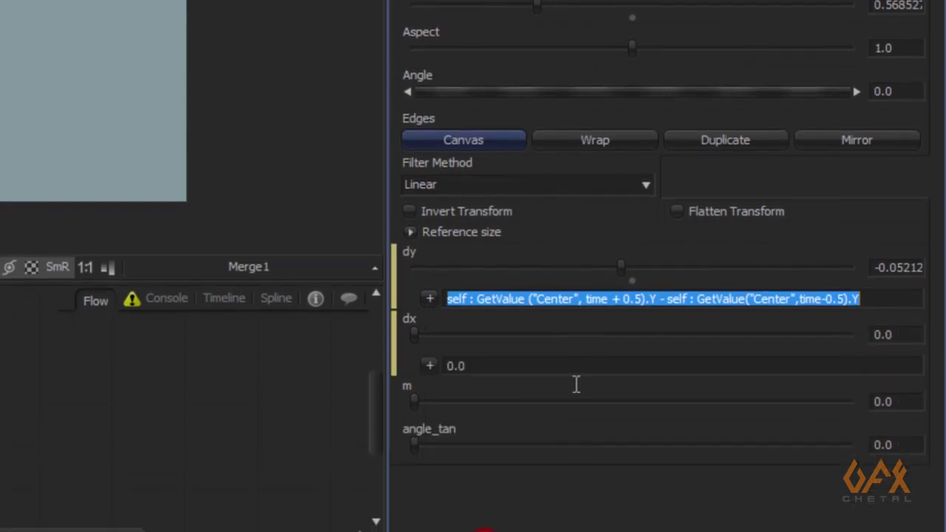
triple_click(499, 364)
key("ctrl+v")
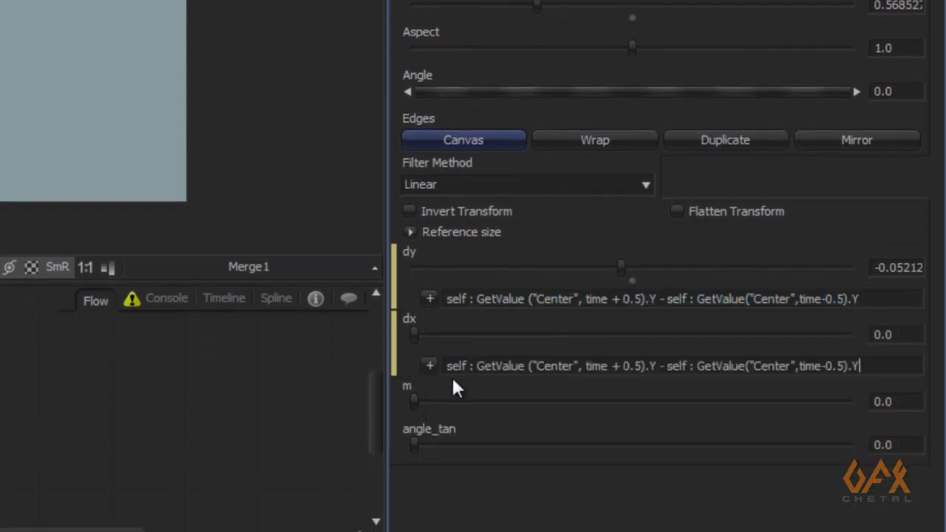
- Change both .Y references to .X in dx, apply it, and play the animation
left_click(656, 367)
key("BackSpace")
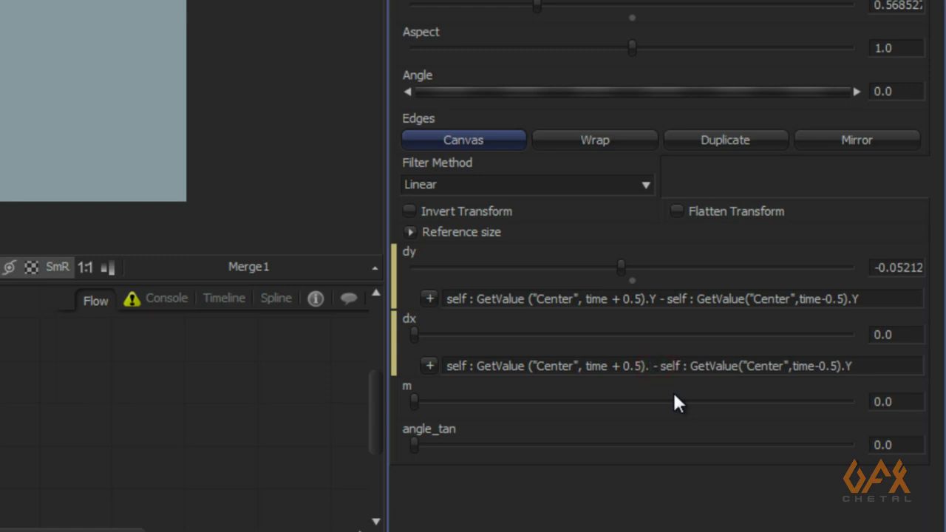
type("X")
left_click(866, 367)
key("BackSpace")
type("X")
left_click(72, 432)
key("space")
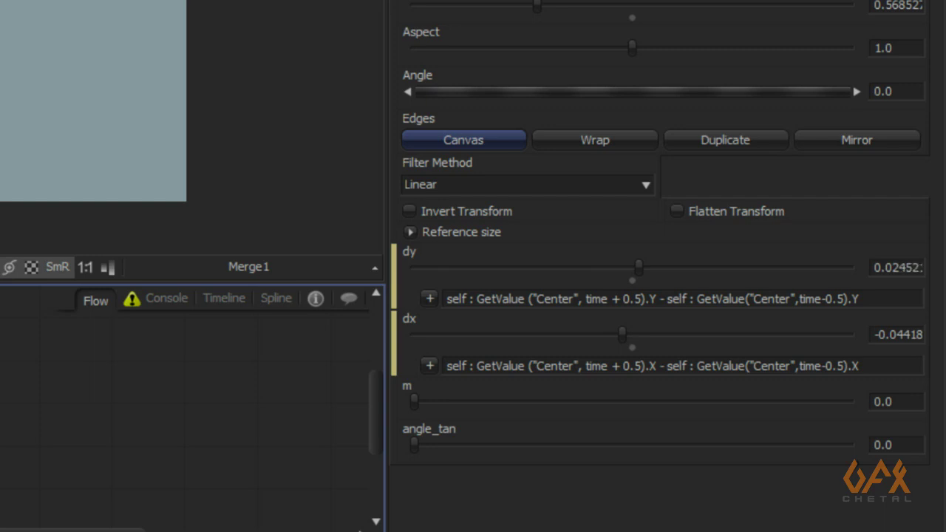
- Replace m's 0.0 with the expression dy/dx, pick-whipping dx as the divisor
right_click(433, 399)
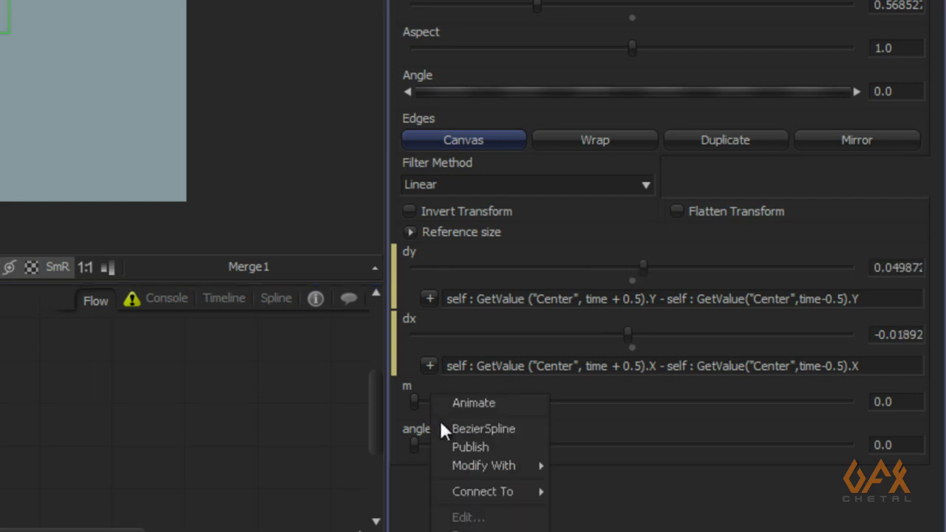
left_click(473, 416)
left_click_drag(480, 429, 407, 250)
key("BackSpace")
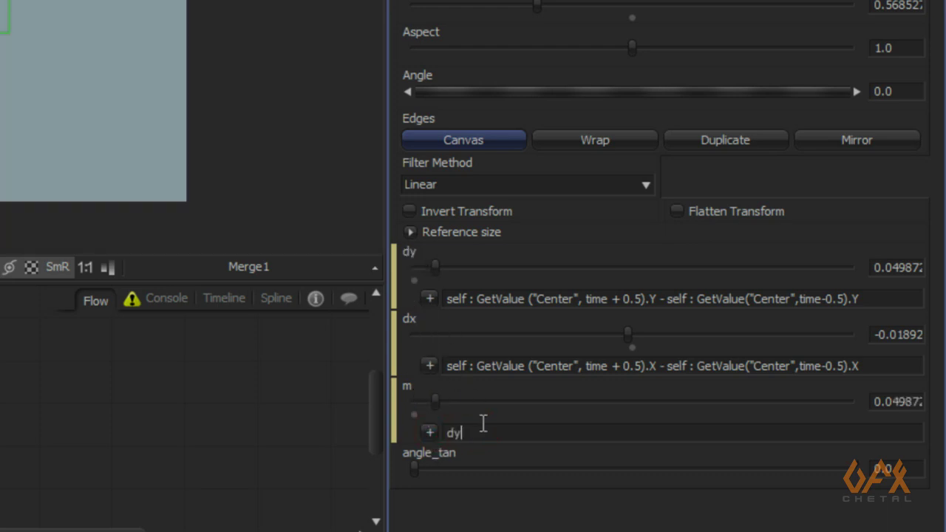
type("/")
left_click_drag(428, 431, 410, 316)
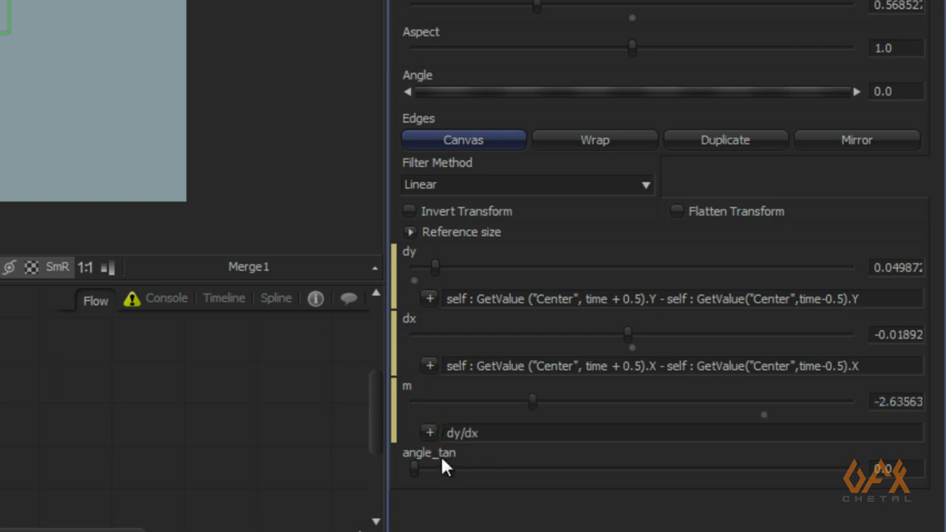
- Give angle_tan the expression math.deg(math.atan(m)), evaluating -88.5677 degrees
right_click(441, 458)
left_click(466, 446)
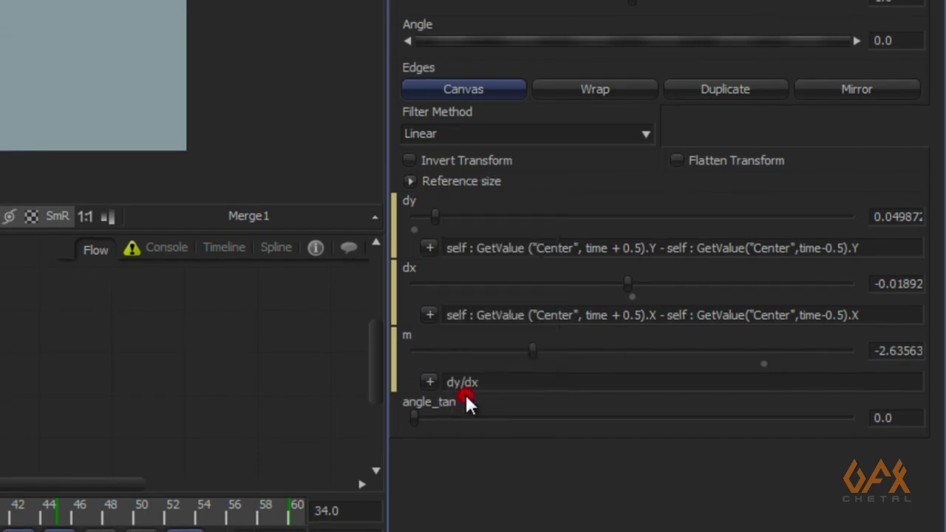
left_click(487, 449)
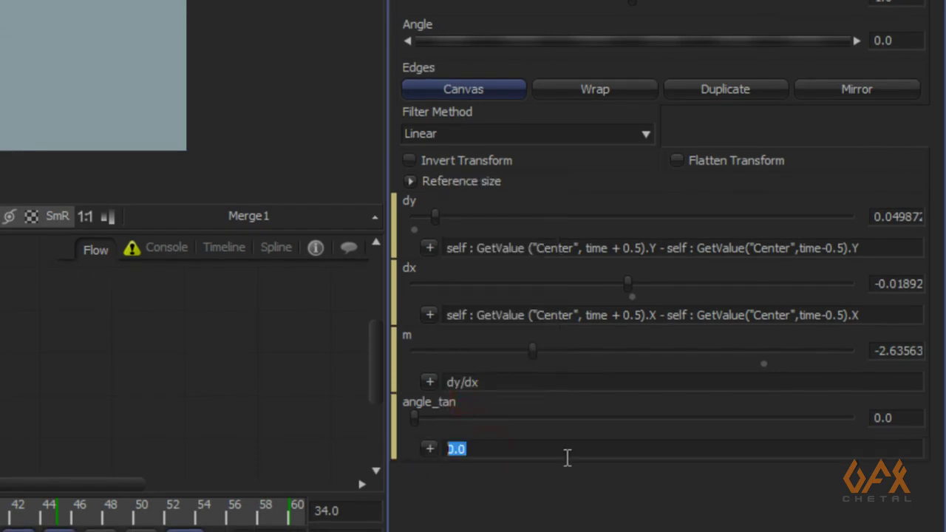
type("math.atan")
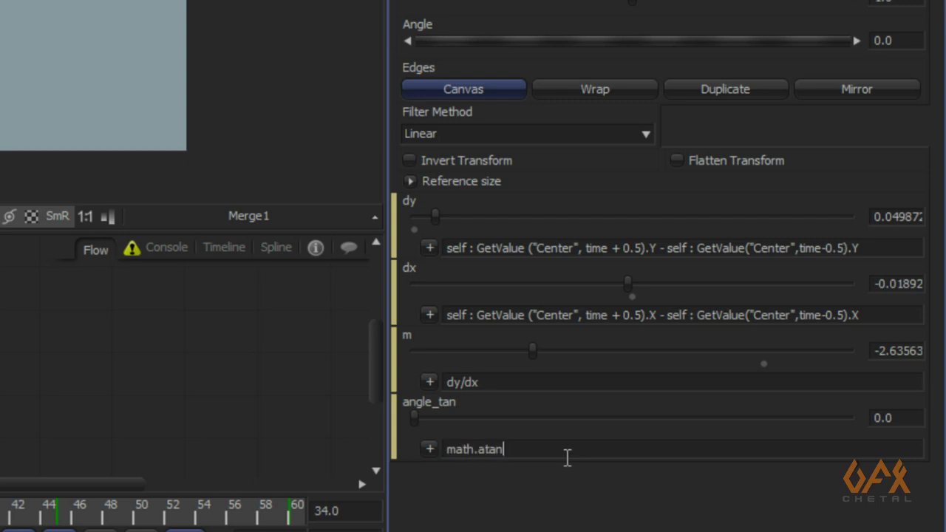
type("(")
left_click_drag(428, 448, 406, 336)
type(")")
left_click(447, 448)
type("math.deg(")
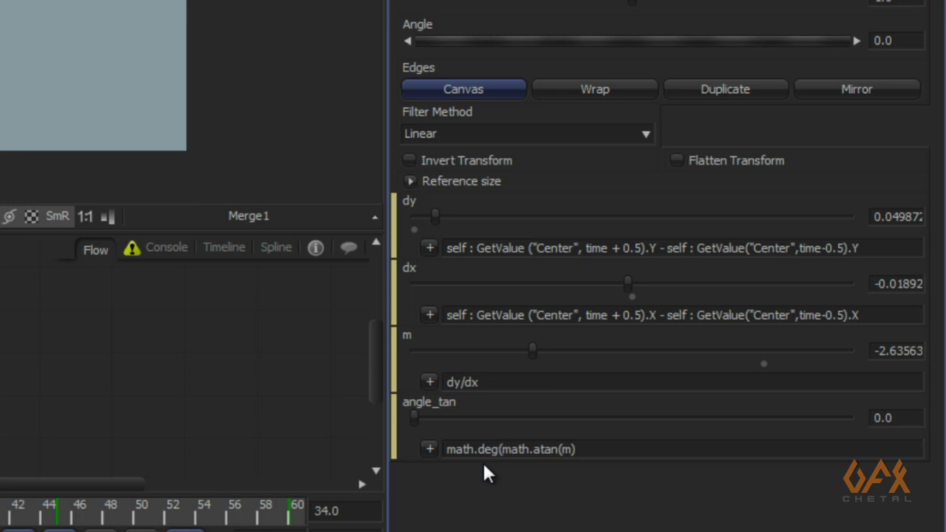
left_click(589, 448)
type(")")
key("Return")
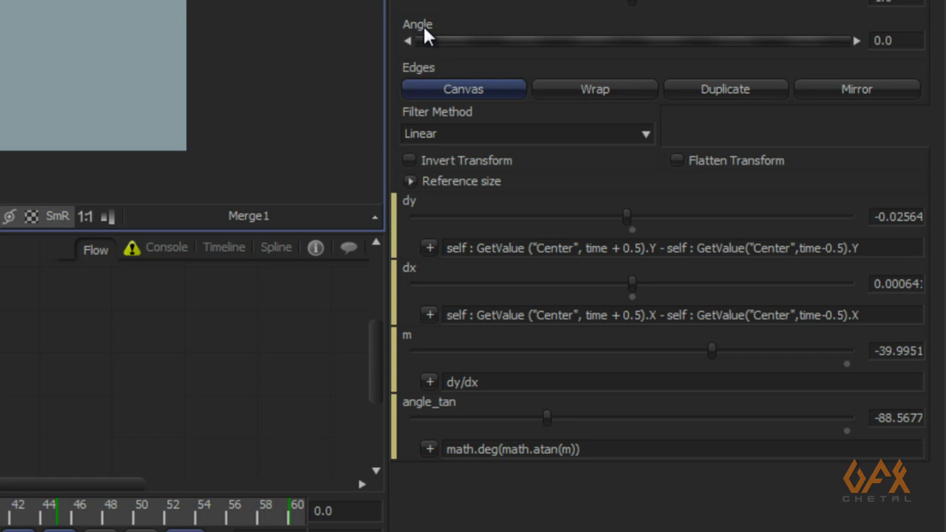
- Link Transform1's Angle expression to angle_tan and scrub the timeline to watch the car rotate
right_click(438, 29)
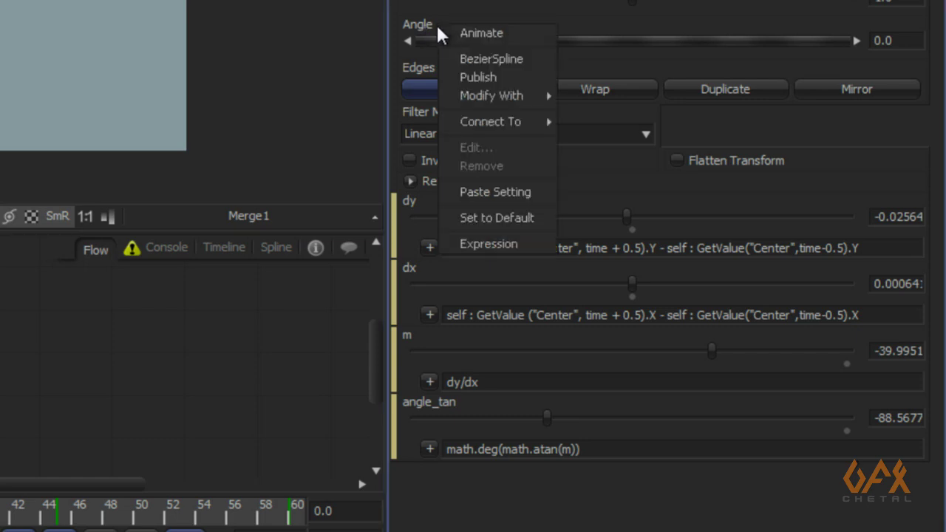
left_click(498, 247)
double_click(468, 72)
key("BackSpace")
left_click_drag(430, 72, 427, 421)
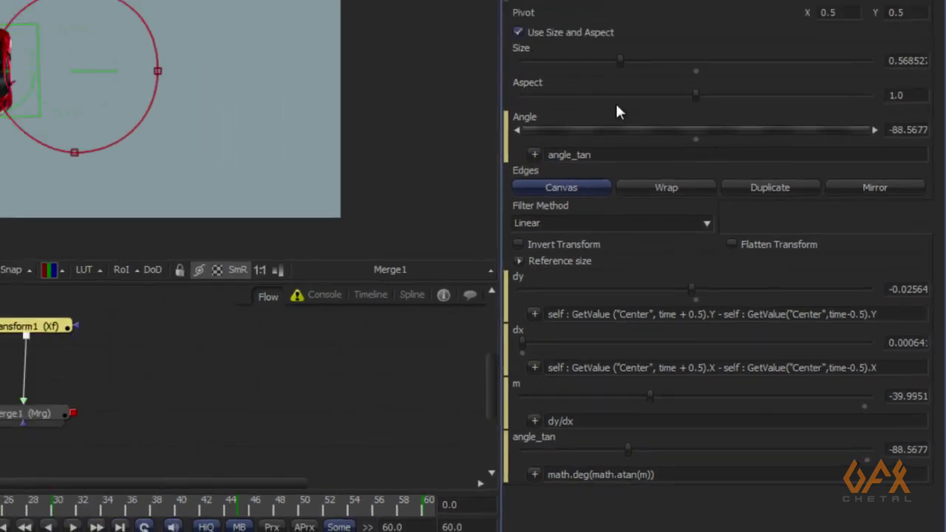
left_click(25, 502)
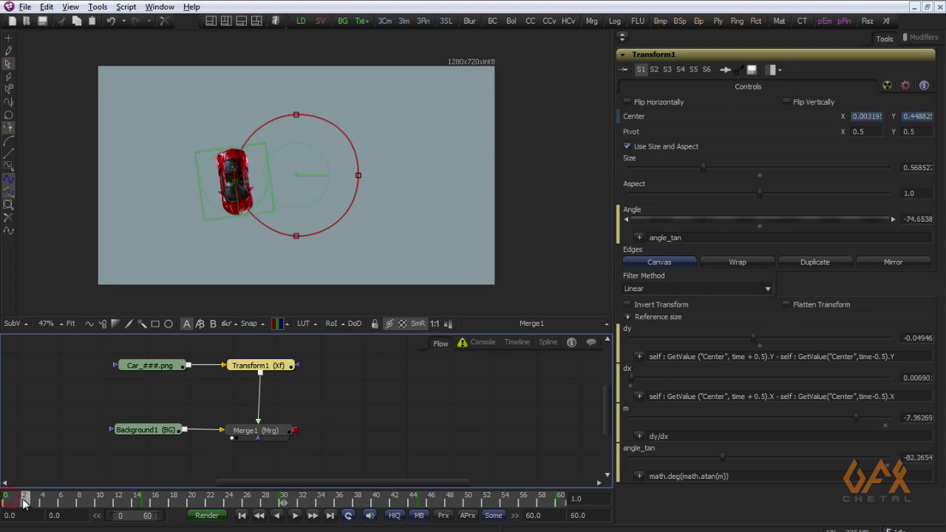
left_click_drag(24, 502, 272, 518)
scroll(268, 222, "up", 3)
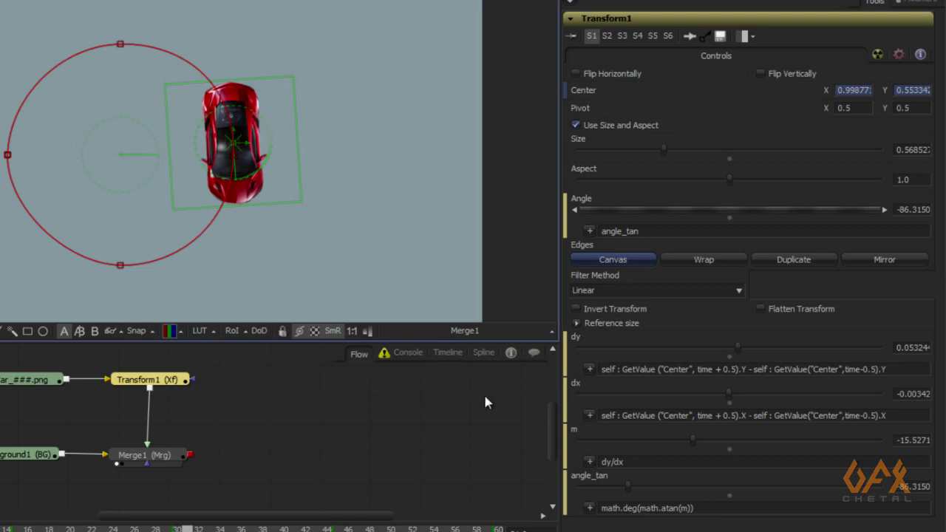
left_click(603, 461)
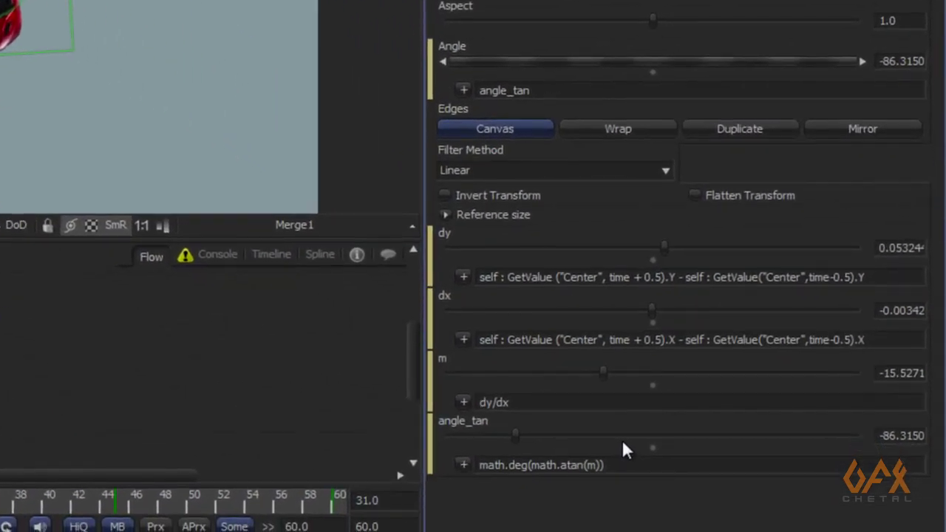
- Rewrite angle_tan as iif(dx>0, math.deg(math.atan(m)), math.deg(math.atan(m))+180) and scrub to check
left_click(481, 464)
type("iif (dx")
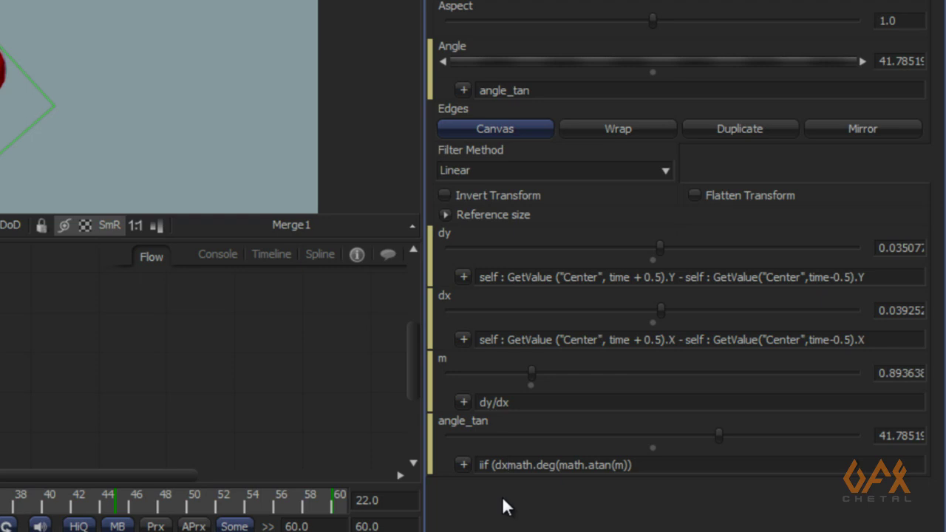
type(">")
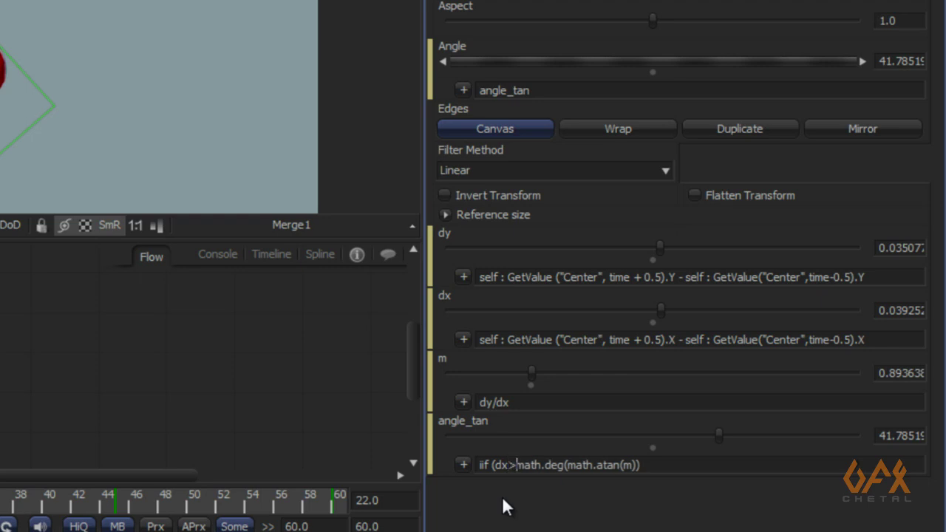
type("0,")
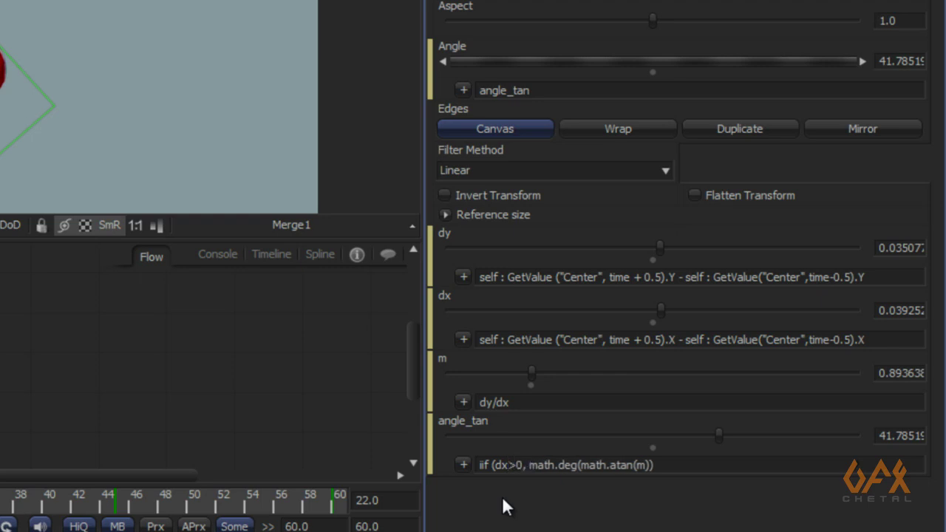
left_click(670, 465)
type(",")
left_click_drag(655, 465, 532, 464)
key("ctrl+c")
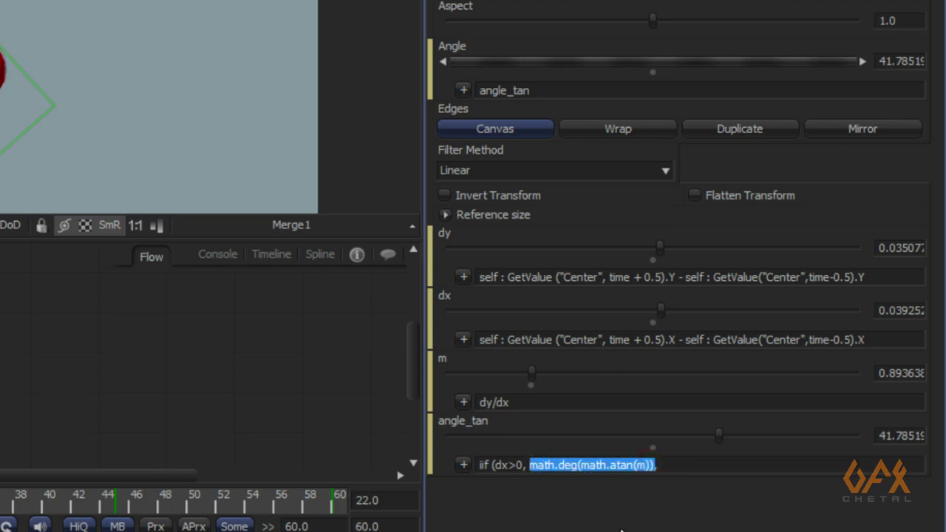
left_click(680, 465)
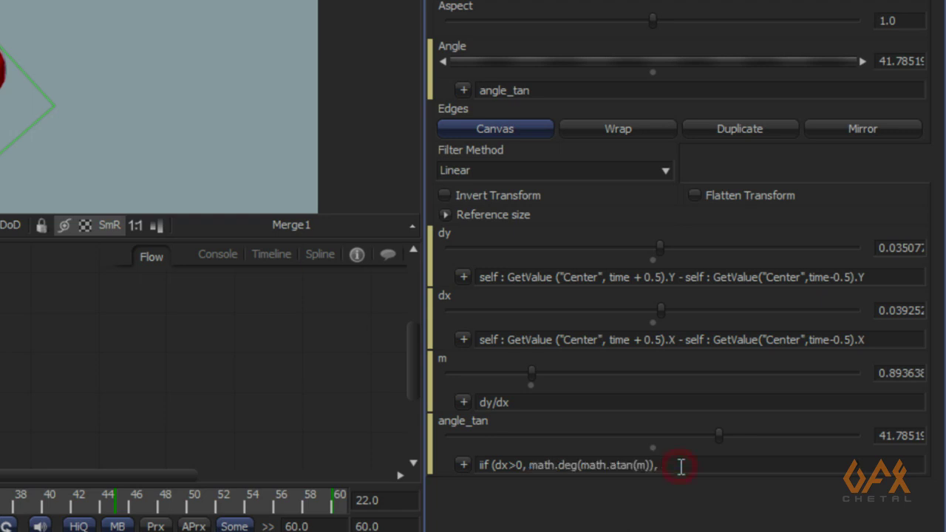
key("ctrl+v")
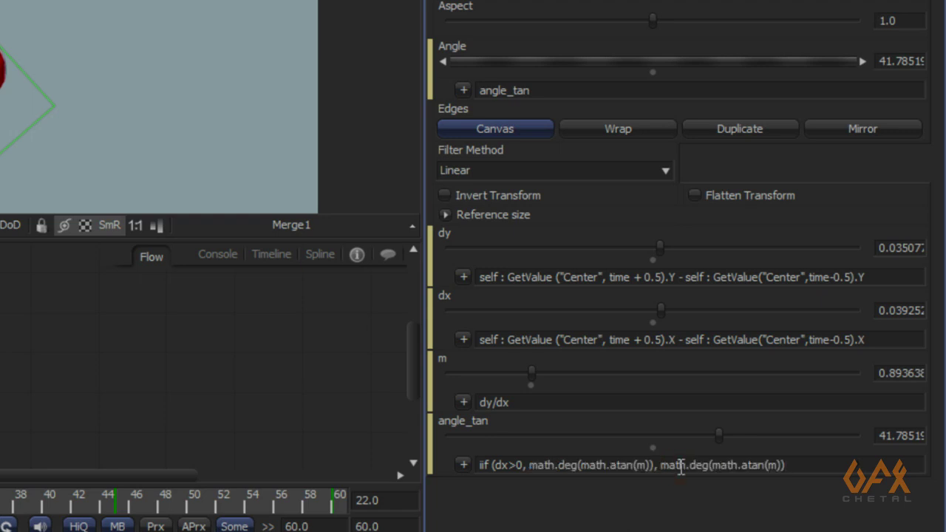
type("+ 180")
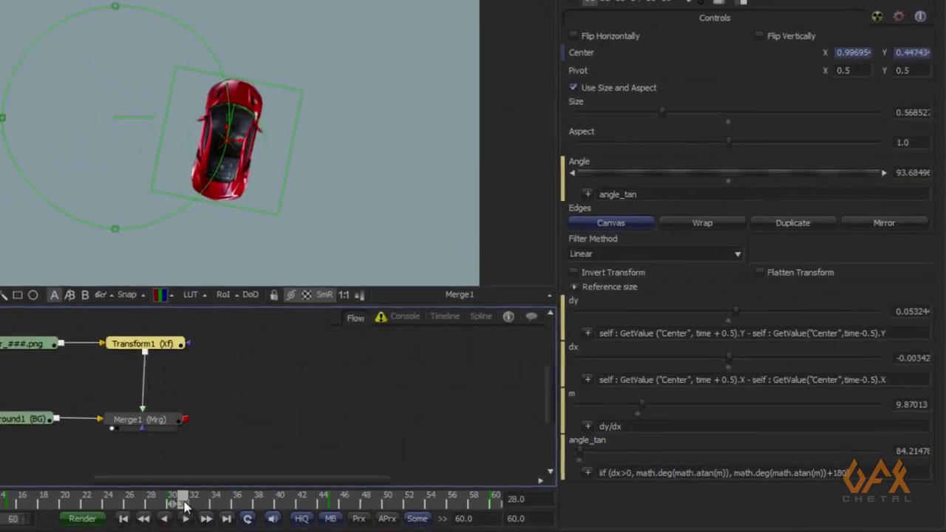
left_click_drag(184, 505, 236, 505)
left_click_drag(339, 503, 219, 497)
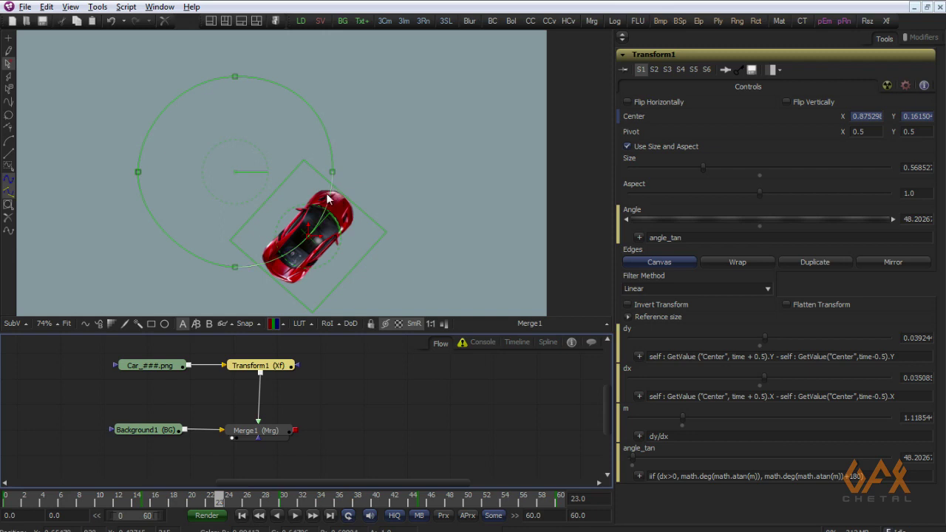
- Create a myangle control on the Controls page as an AngleControl with range 0–360
right_click(671, 55)
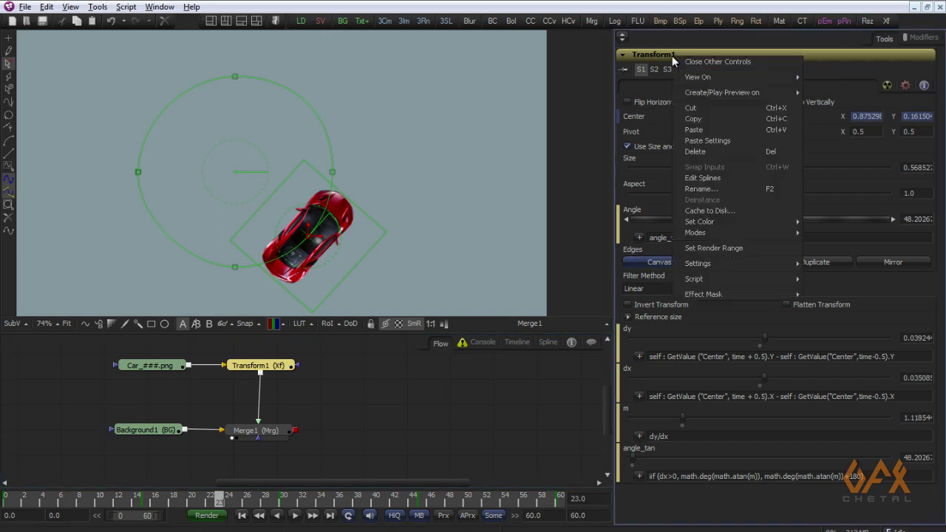
mouse_move(714, 281)
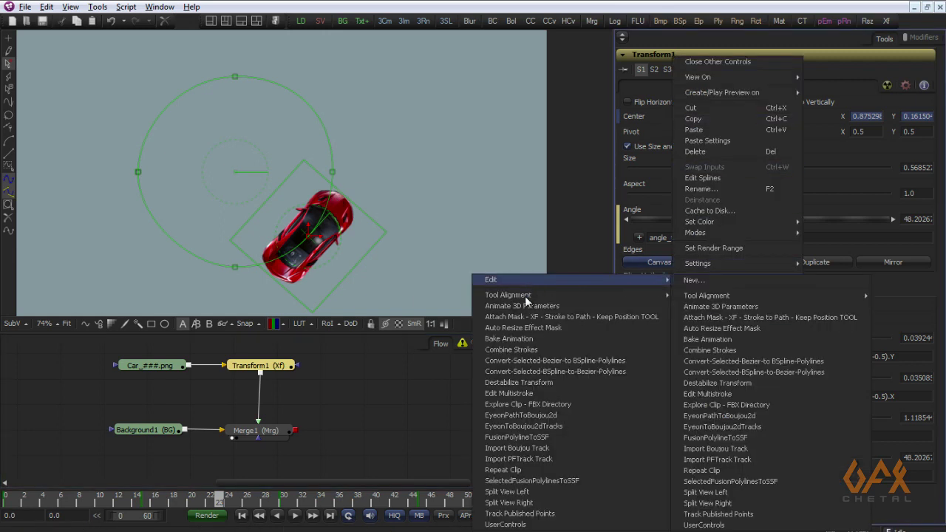
left_click(518, 523)
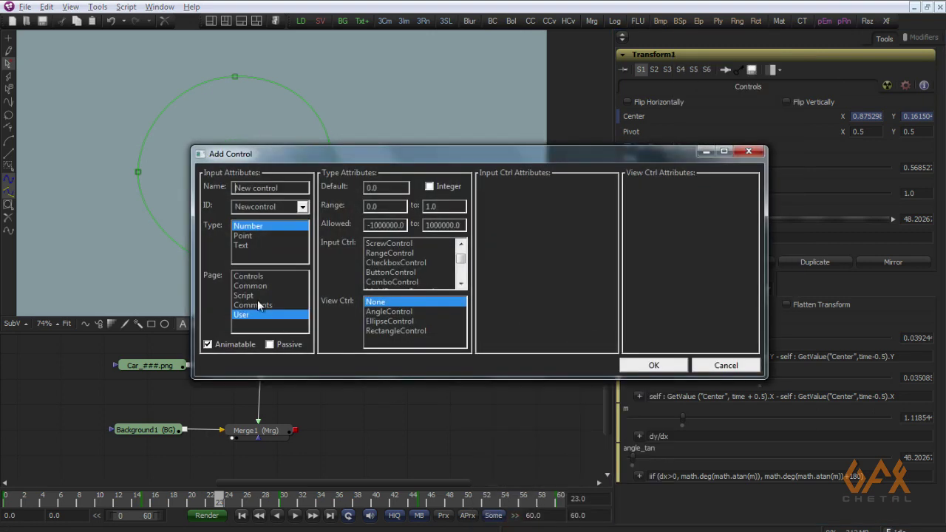
left_click(248, 275)
left_click_drag(287, 188, 148, 187)
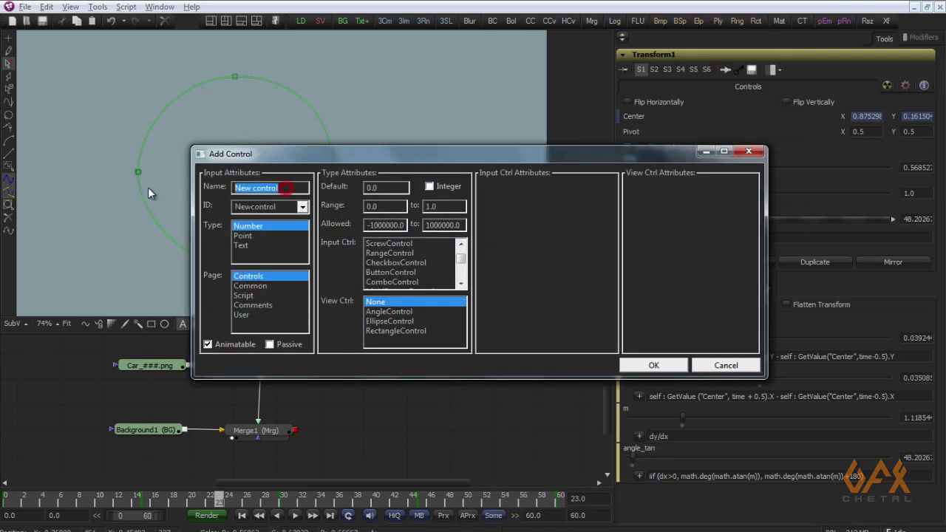
type("myangle")
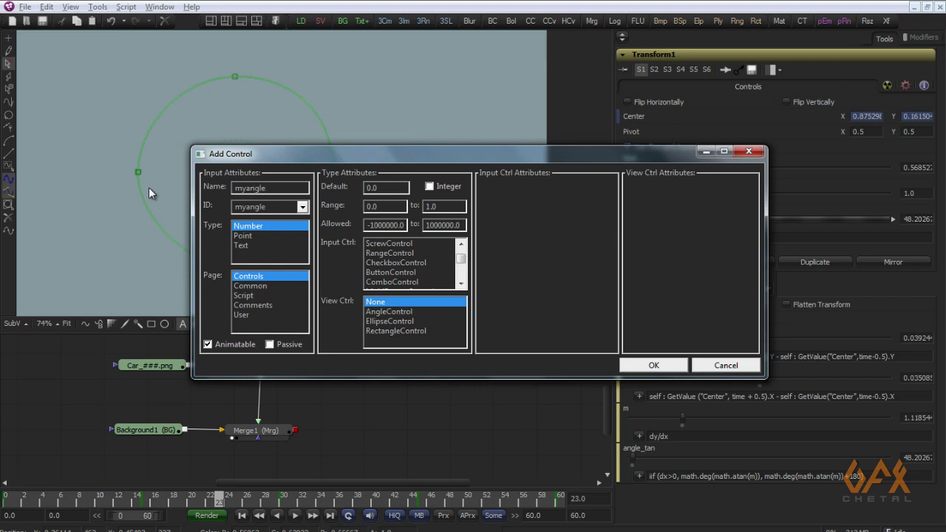
left_click(394, 311)
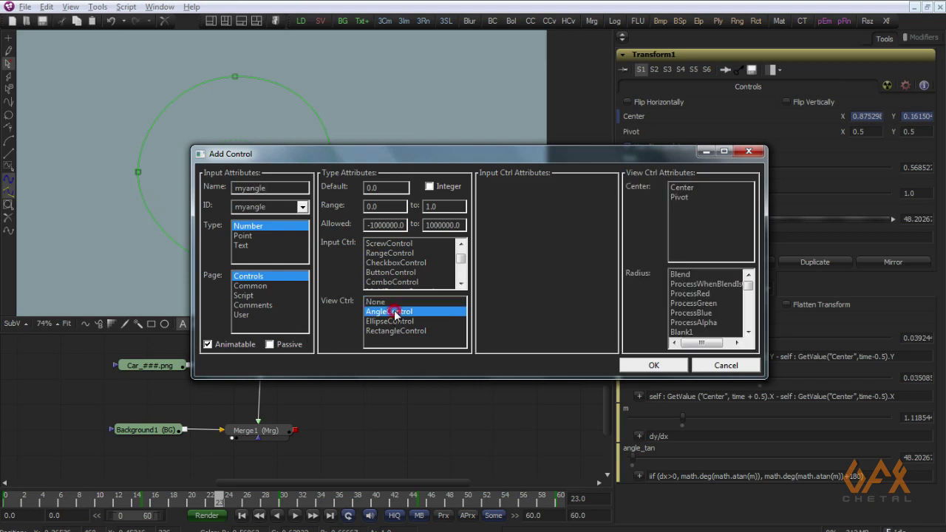
left_click_drag(442, 205, 415, 210)
type("360")
left_click(653, 366)
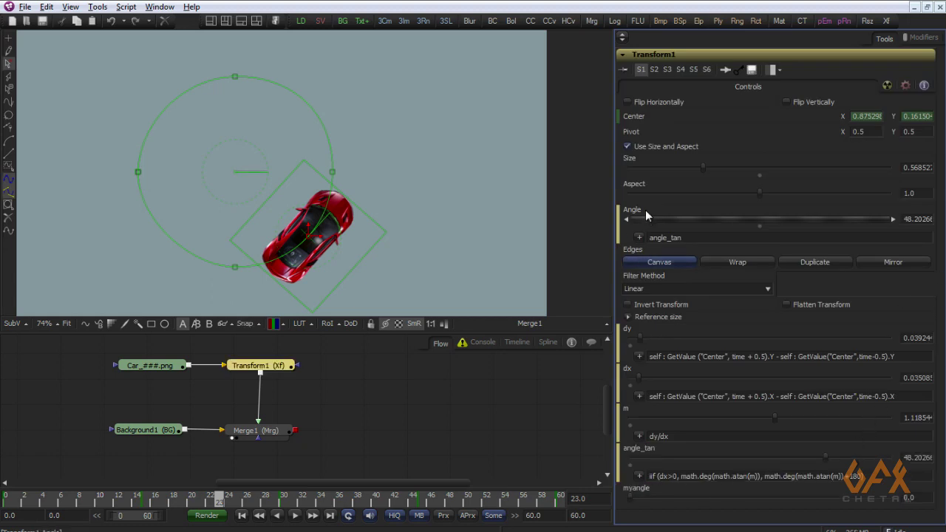
- Append + myangle to the Angle expression and make myangle animated
left_click(693, 237)
left_click_drag(638, 237, 642, 490)
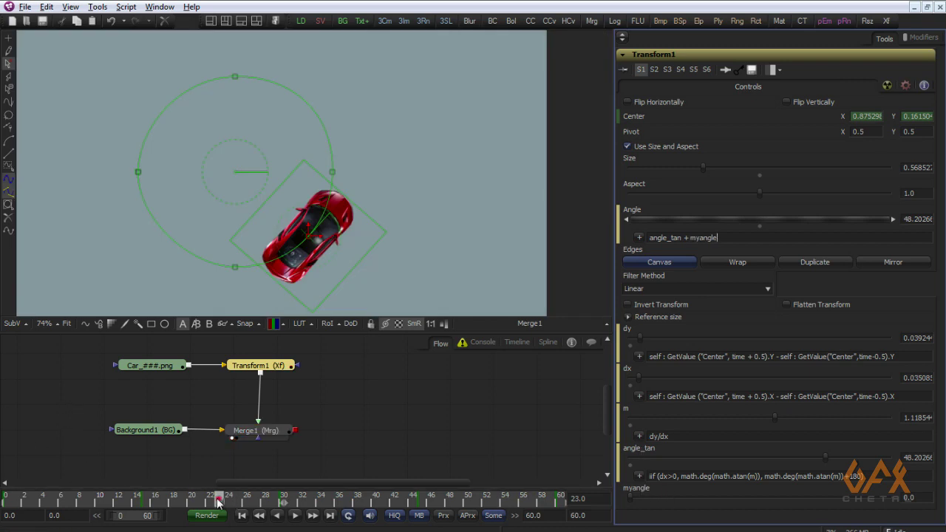
left_click_drag(218, 503, 210, 501)
right_click(655, 486)
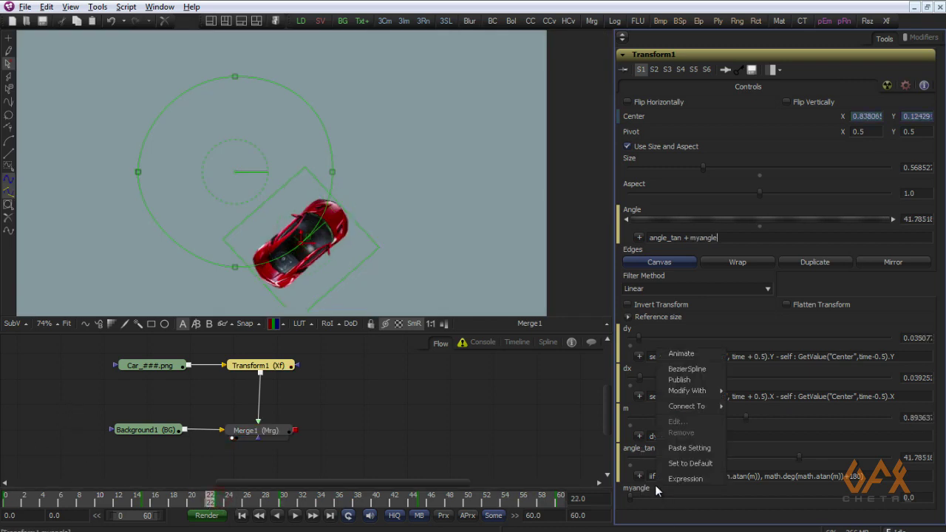
left_click(677, 352)
- Key myangle to 180 at frame 37 and scrub the timeline to check the car's flip
left_click_drag(284, 502, 348, 503)
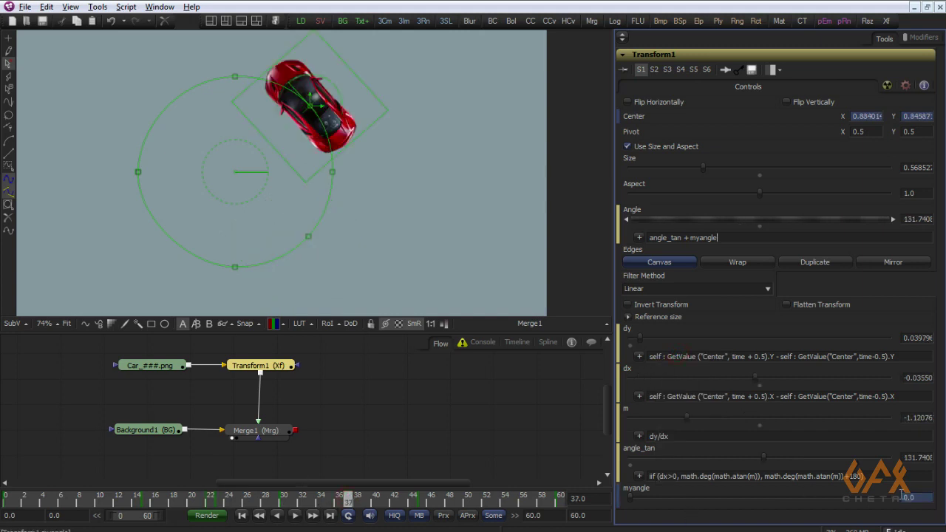
type("180")
key("Tab")
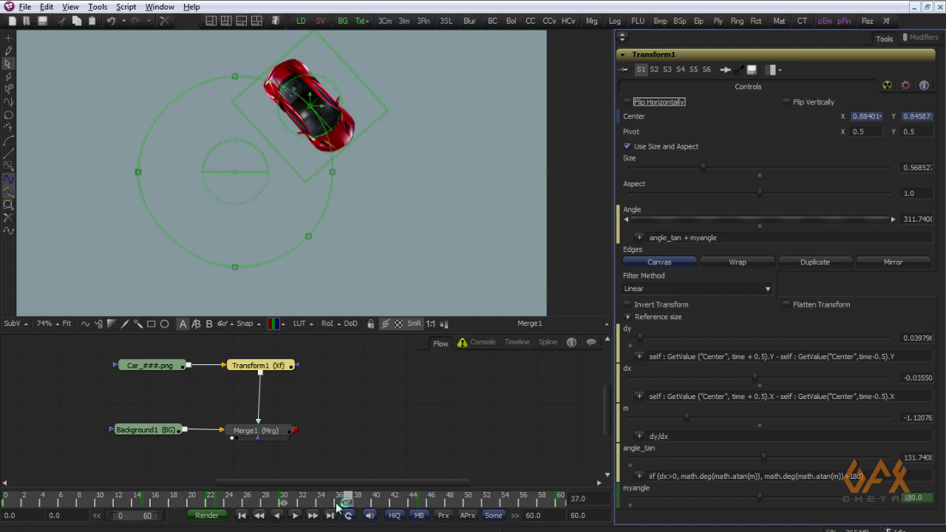
left_click(339, 502)
left_click_drag(339, 503, 308, 508)
left_click_drag(324, 503, 167, 506)
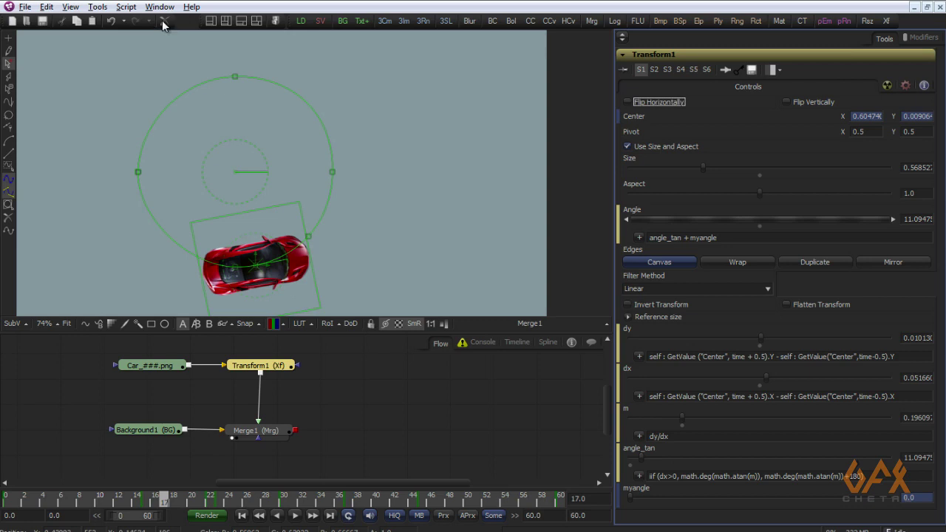
- Pull the motion path into an upper-left loop, bend its lower-left part upward, and scrub to preview
left_click(136, 172)
left_click_drag(111, 191, 421, 170)
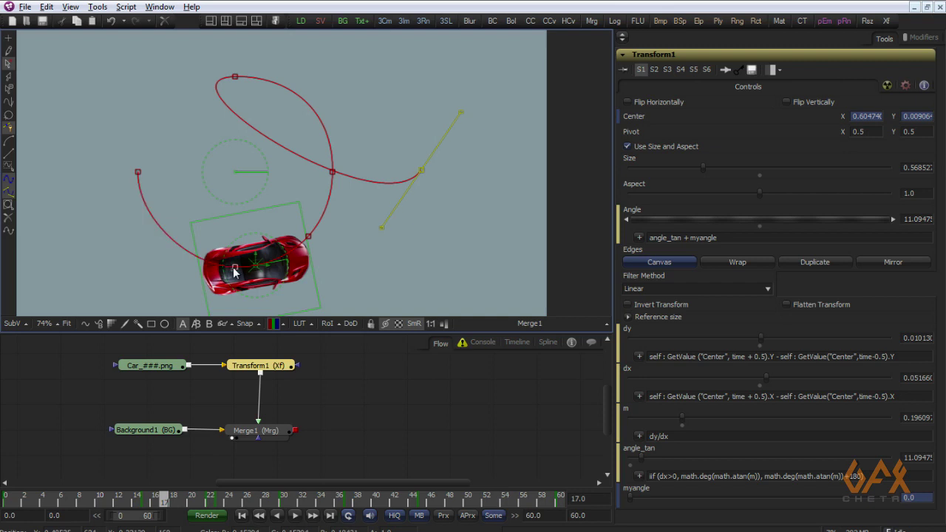
left_click_drag(233, 268, 190, 164)
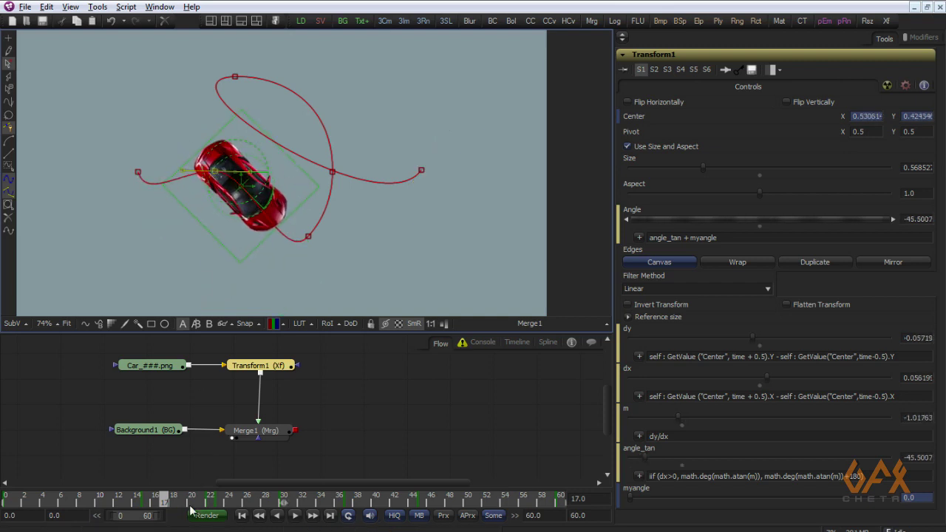
left_click_drag(164, 503, 504, 493)
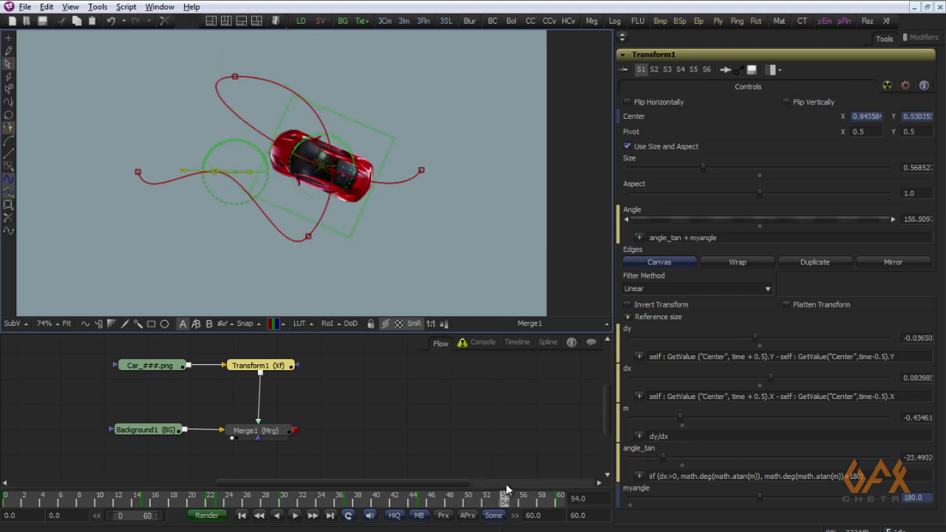
- Remove the animation from the myangle control and scrub between frames 27 and 9 to check orientation
right_click(648, 489)
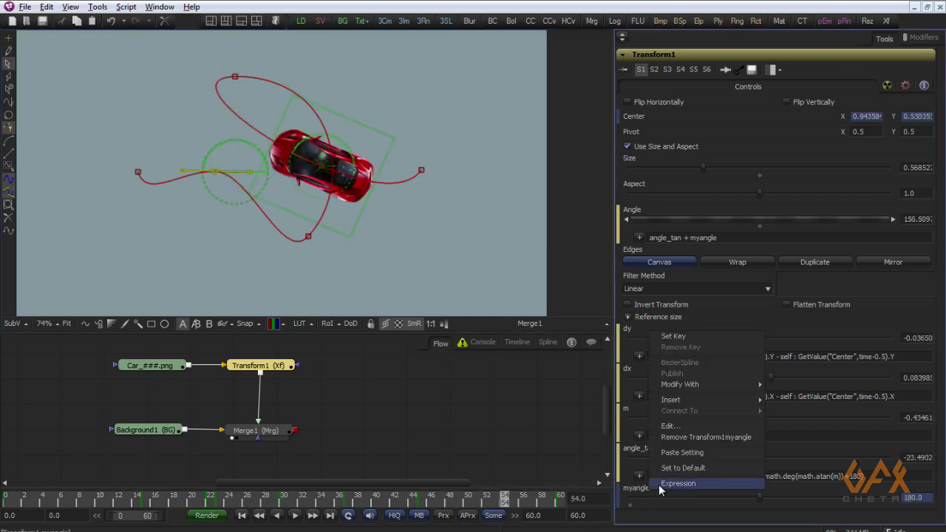
left_click(682, 437)
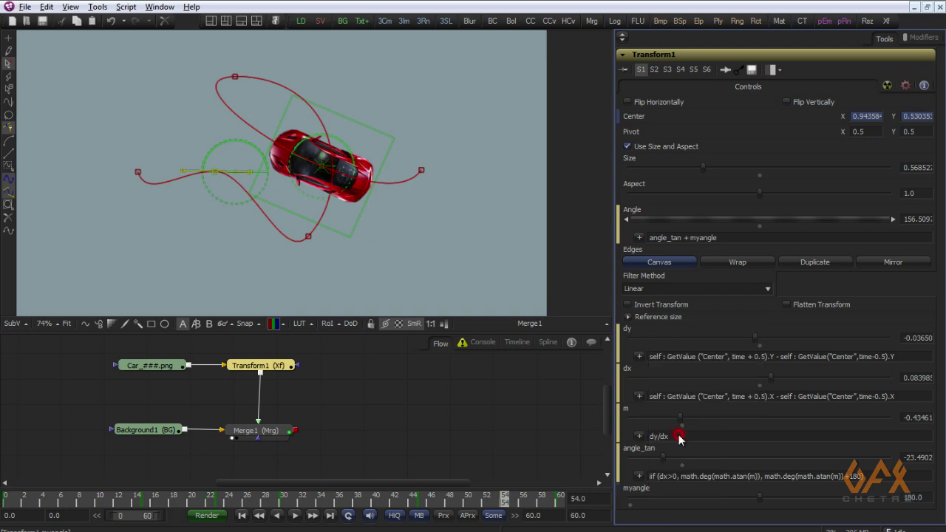
left_click(222, 501)
left_click_drag(222, 501, 477, 502)
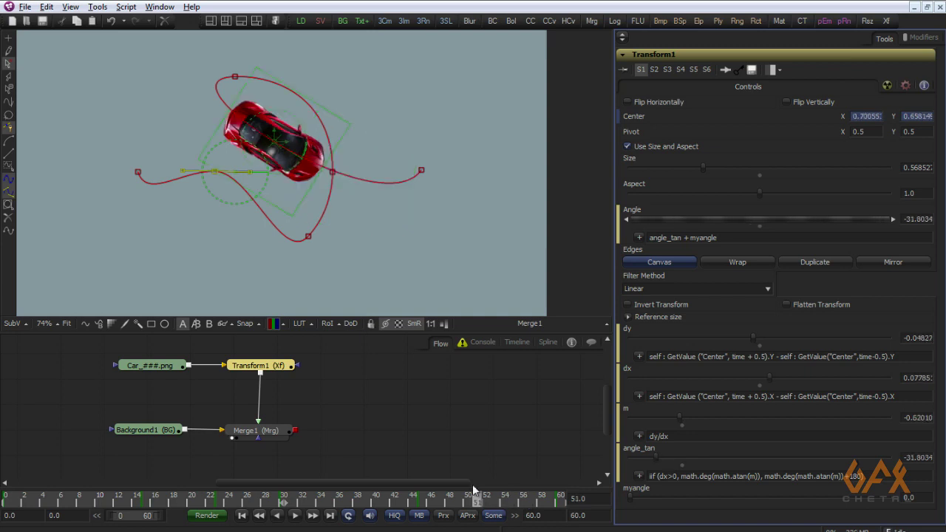
- Nudge a path point up-right, pull out the top point's tangent, then deselect it
left_click_drag(331, 171, 352, 151)
left_click_drag(234, 77, 139, 73)
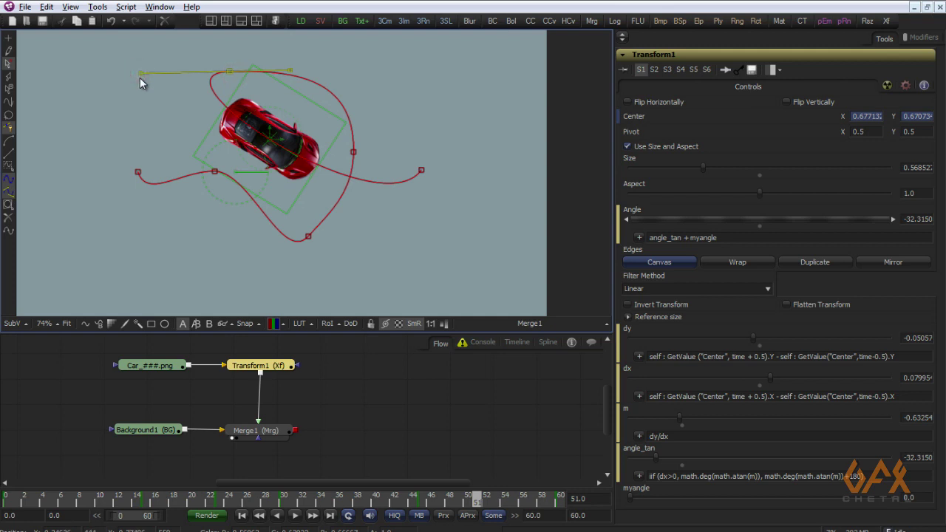
left_click(148, 87)
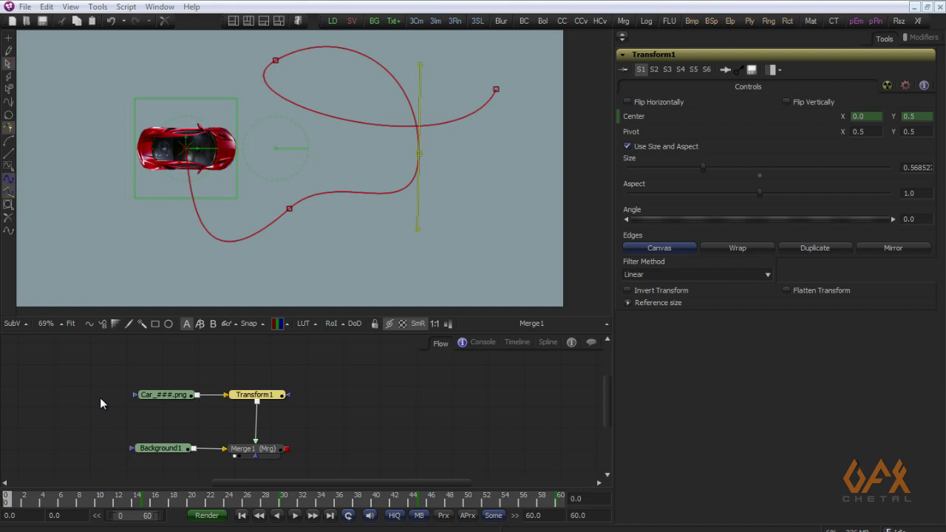
- Add a user control named auto_orient to Transform1 on the Controls page
right_click(649, 55)
mouse_move(706, 279)
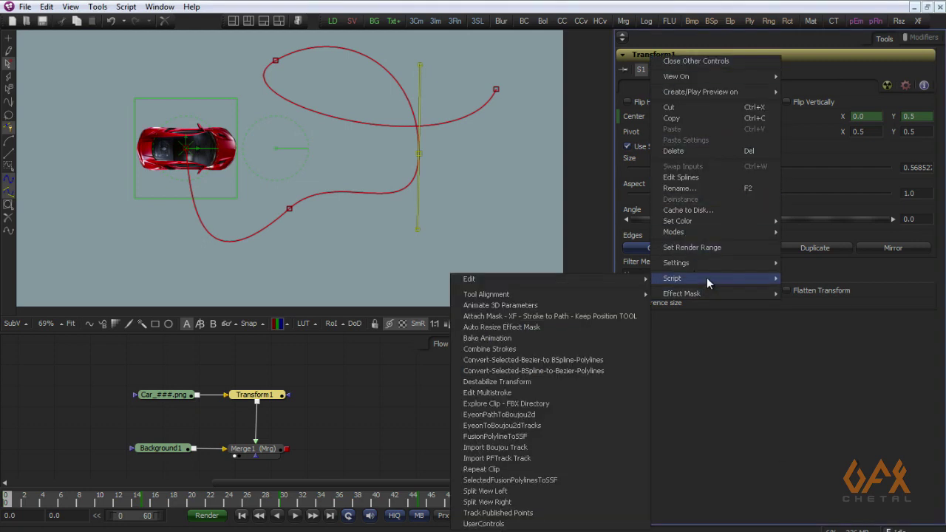
left_click(527, 526)
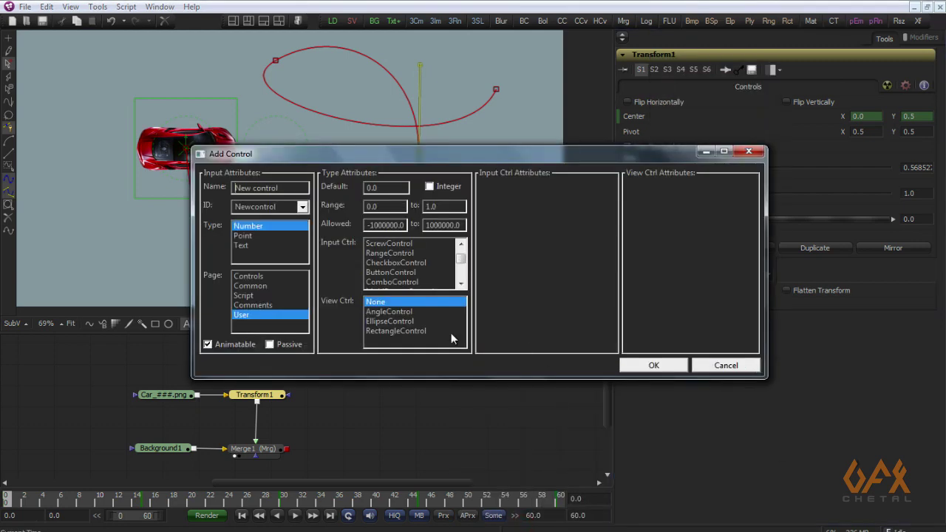
left_click_drag(292, 187, 186, 188)
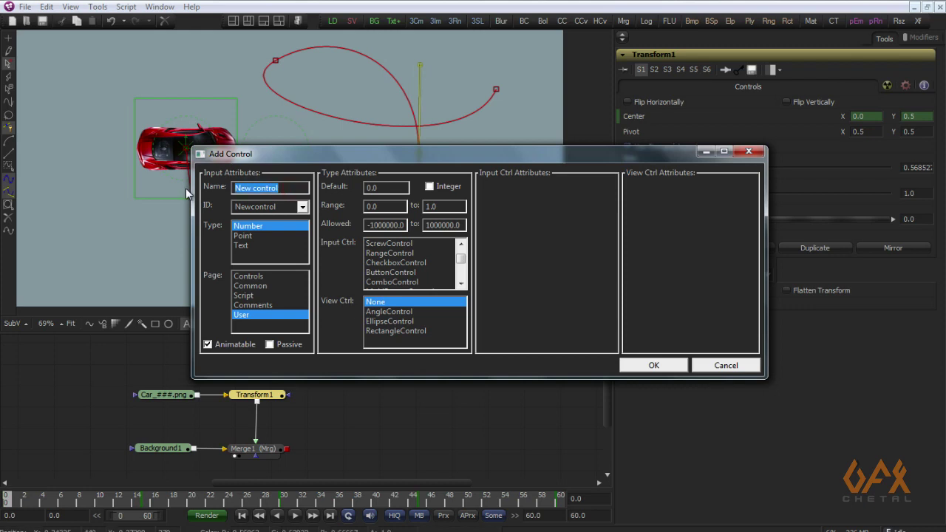
type("auto_orient")
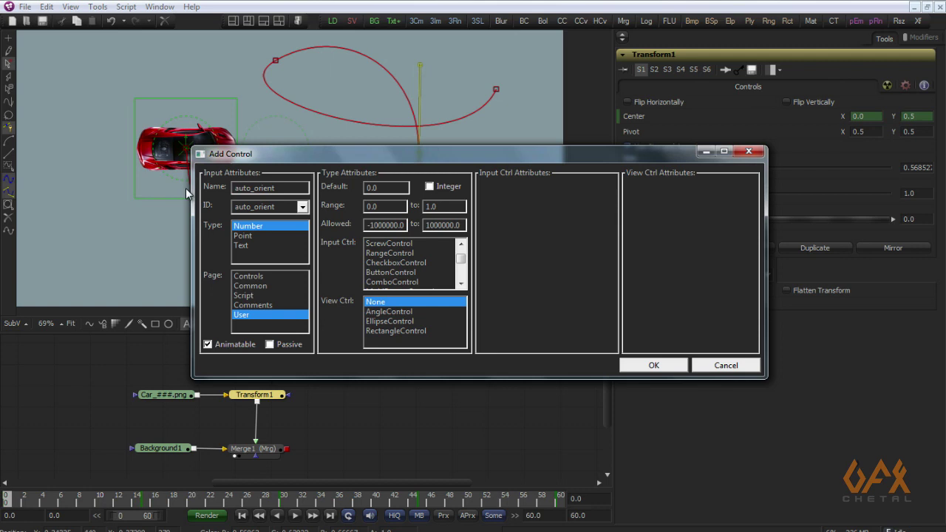
left_click(247, 276)
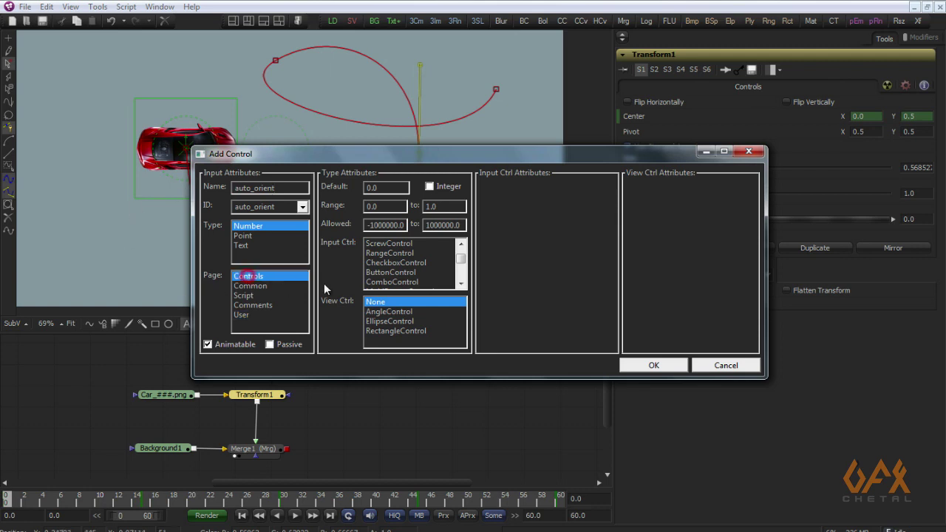
left_click(651, 365)
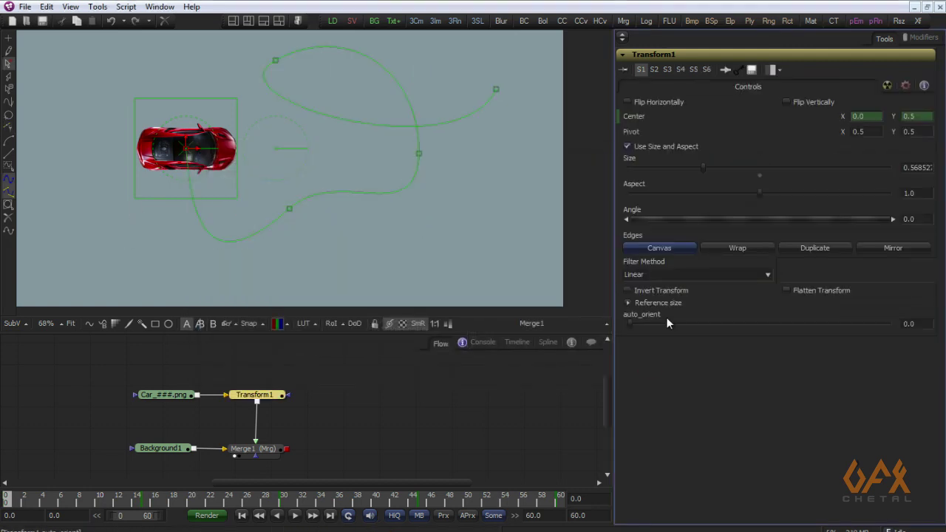
- Add a second user control named my_angle to Transform1 on the Controls page
right_click(660, 57)
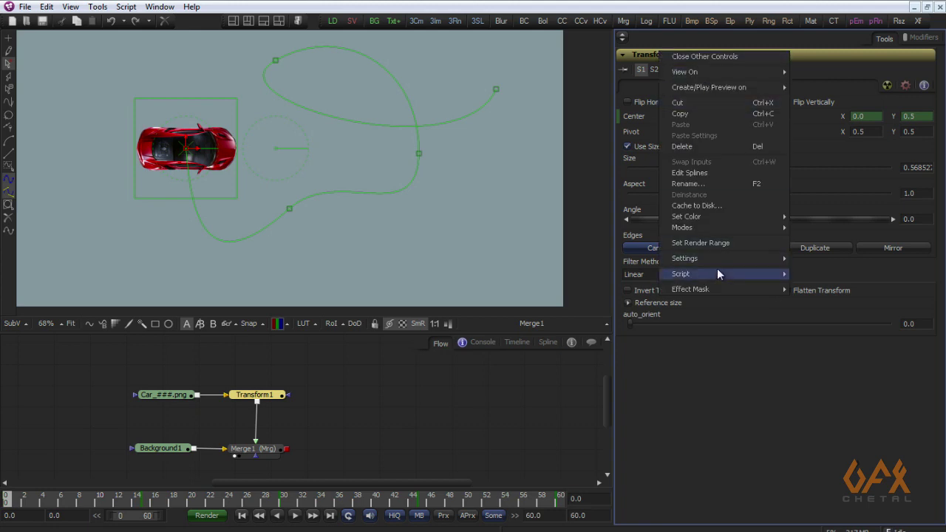
mouse_move(680, 273)
left_click(492, 519)
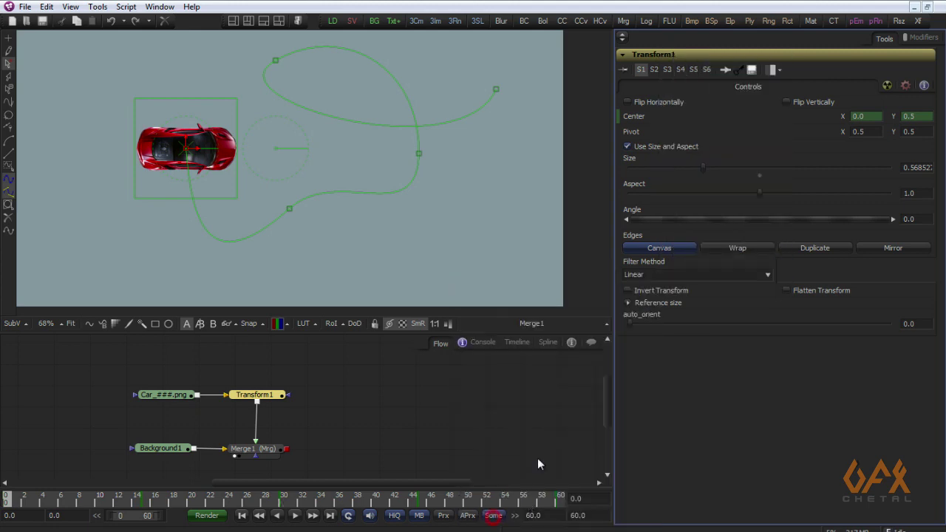
left_click_drag(277, 187, 190, 188)
type("my_angle")
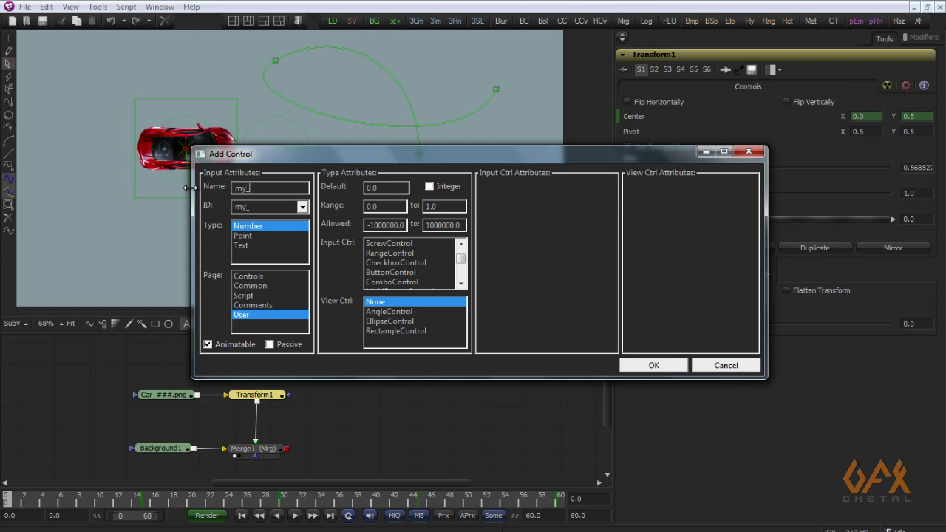
left_click(258, 277)
left_click(652, 365)
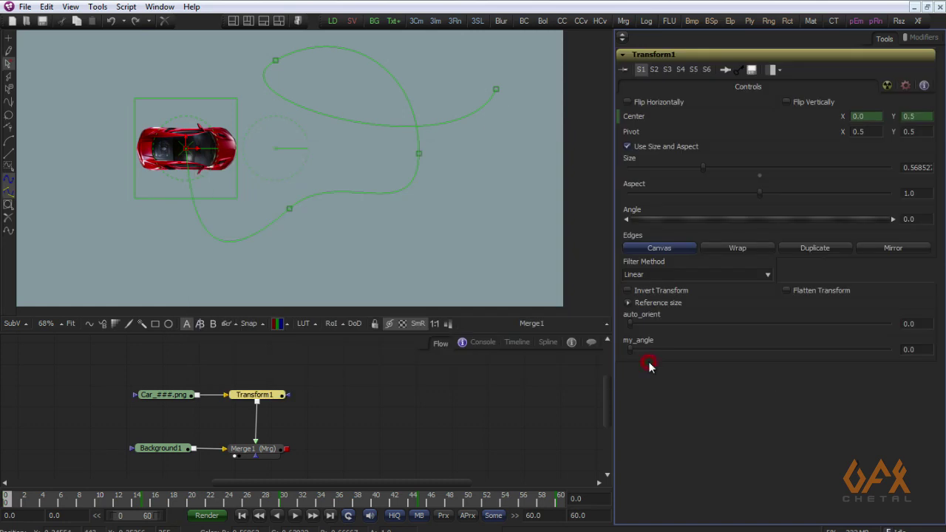
- Connect auto_orient to Path1's Heading so it reads -80.5056
right_click(650, 319)
mouse_move(679, 373)
mouse_move(741, 375)
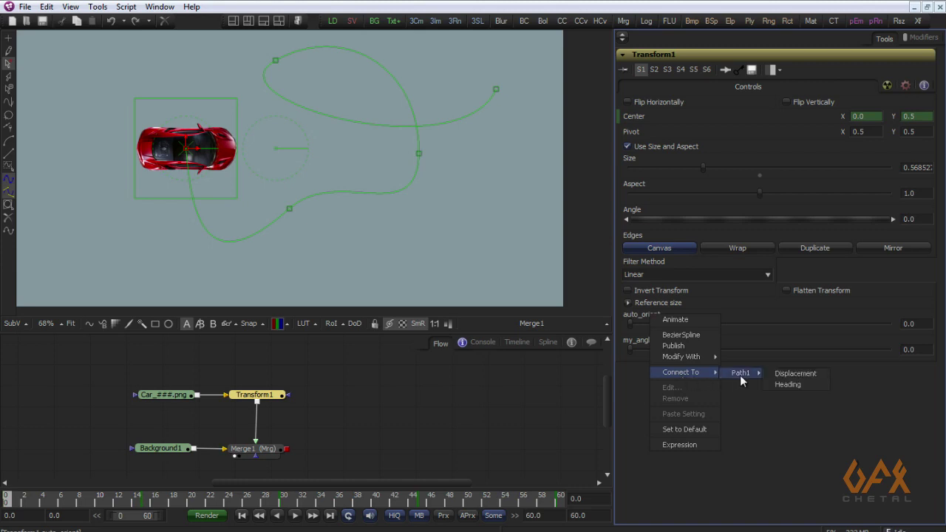
left_click(781, 386)
- Give Transform1's Angle the expression auto_orient + my_angle using pick-whipped references
right_click(634, 208)
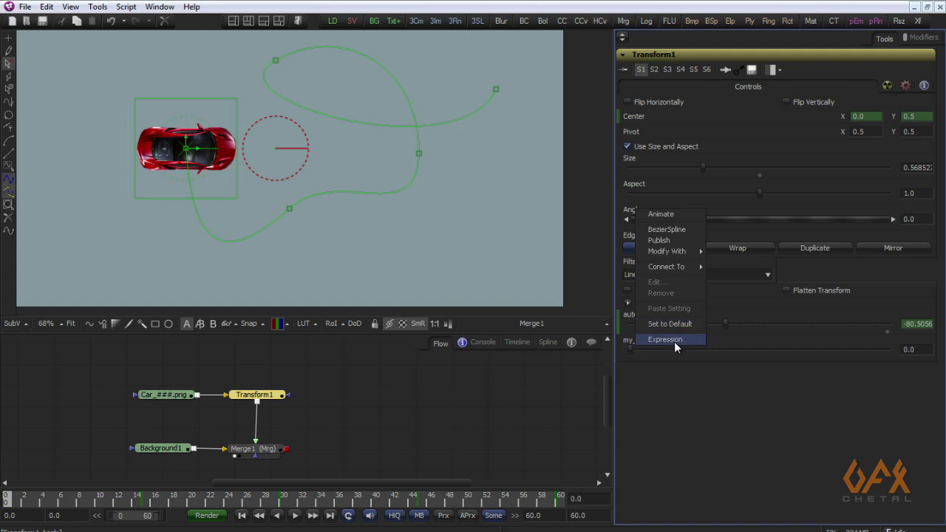
left_click(674, 342)
left_click(655, 237)
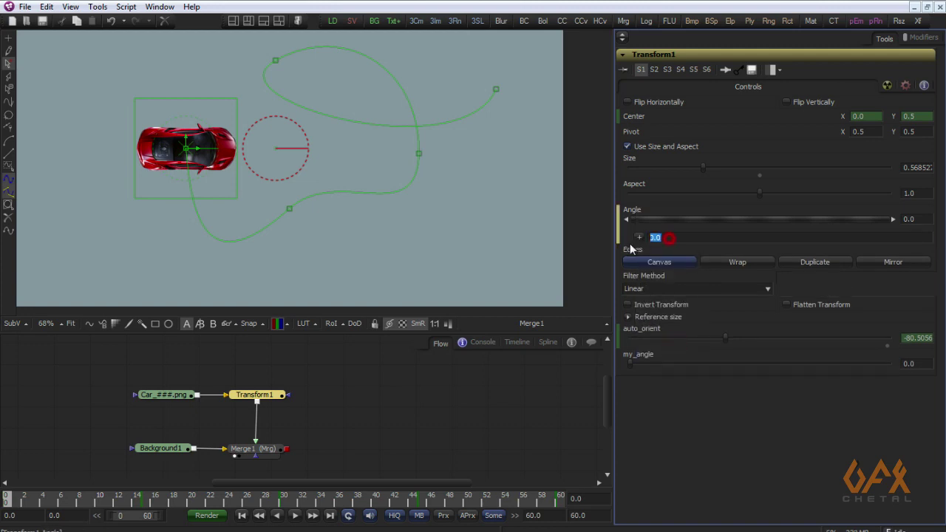
left_click_drag(639, 239, 643, 329)
type("+")
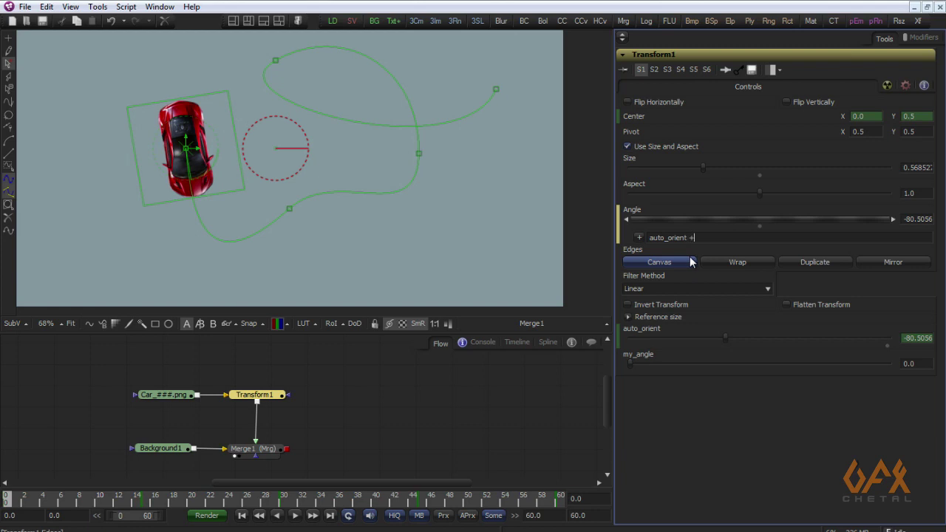
left_click_drag(648, 345, 652, 358)
- Scrub from frame 2 to 25 and back to 19 to confirm the car turns along the path
left_click(25, 501)
left_click_drag(27, 502, 237, 502)
left_click(289, 208)
left_click_drag(238, 502, 182, 502)
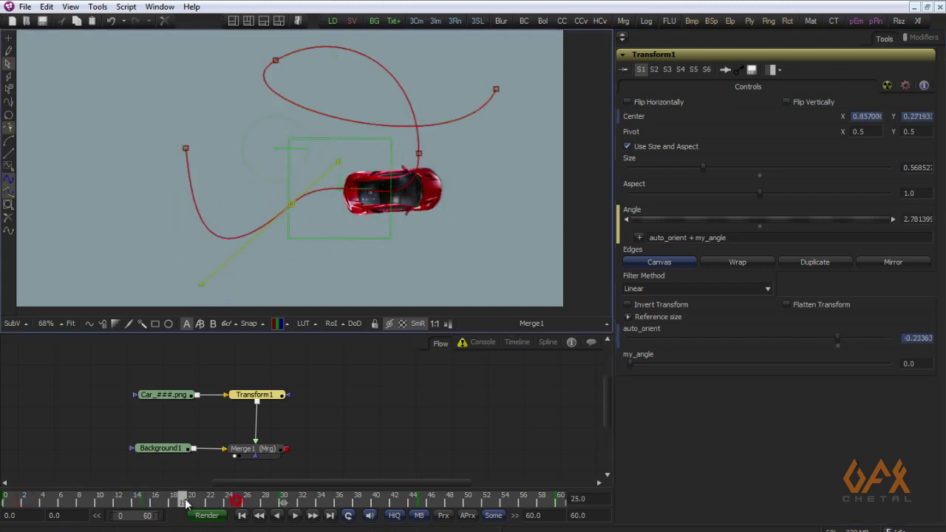
- Animate my_angle with a keyframe of 180 at frame 32, then scrub back to review the rotation
right_click(646, 360)
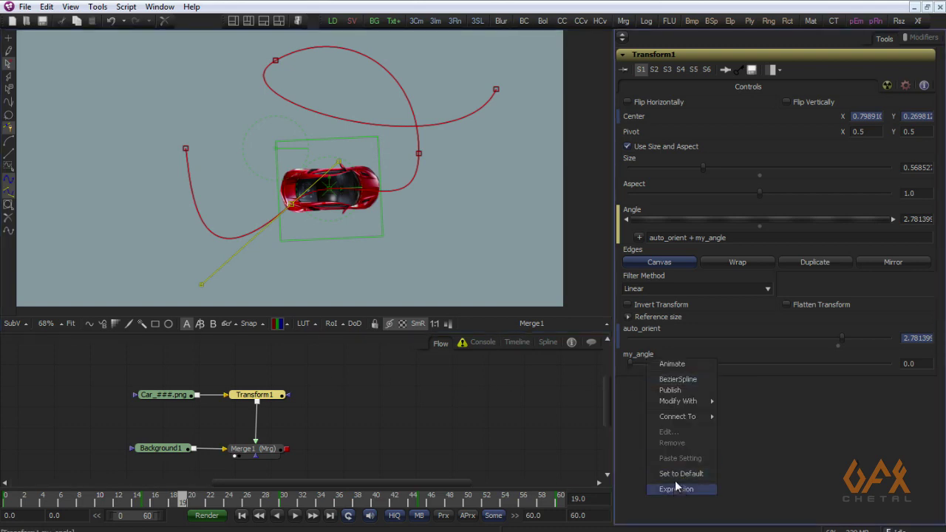
left_click(671, 363)
left_click_drag(186, 502, 304, 509)
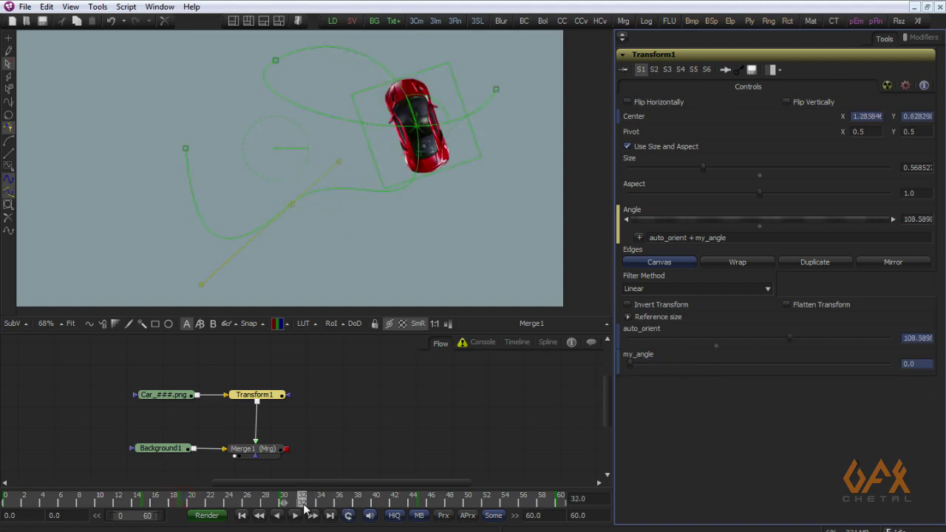
left_click(910, 363)
type("180")
key("Tab")
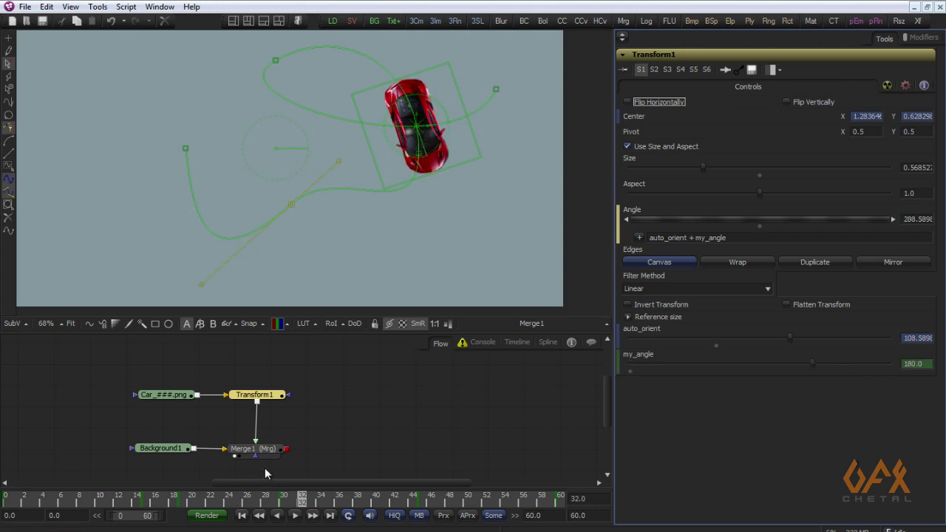
left_click_drag(299, 501, 191, 528)
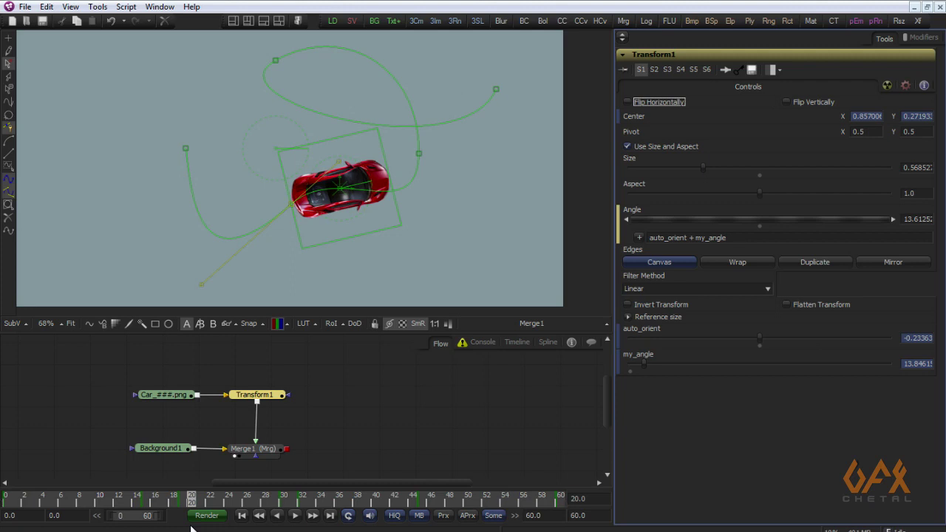